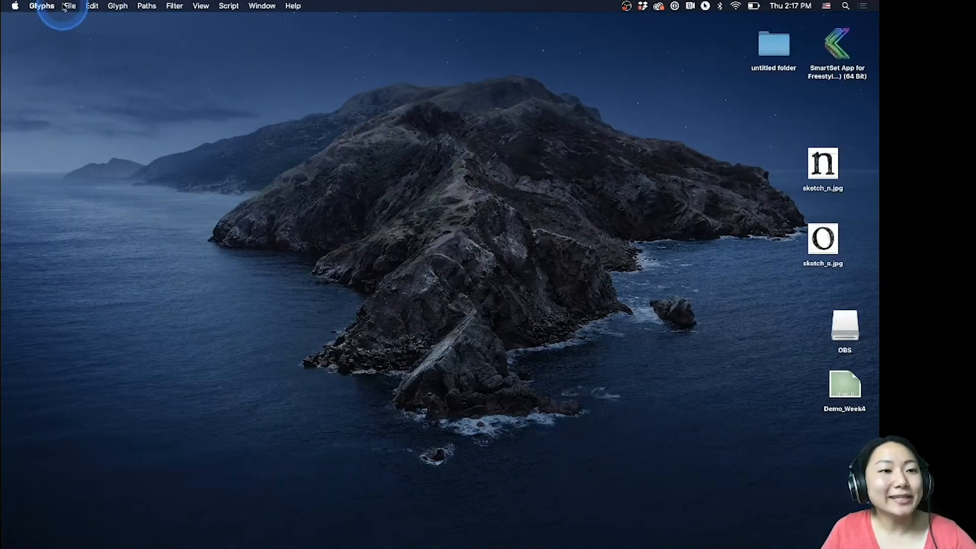
- Create a new font file
left_click(68, 5)
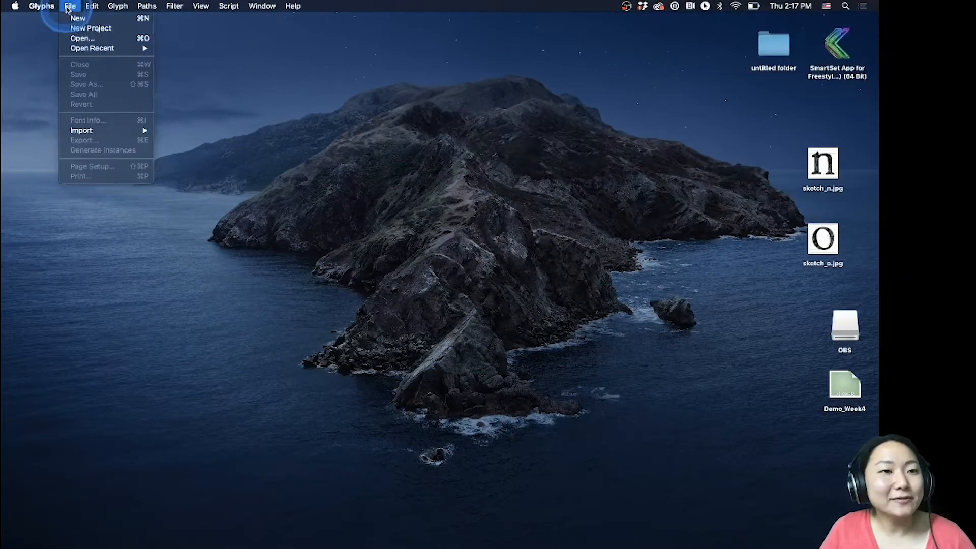
left_click(401, 65)
left_click(558, 137)
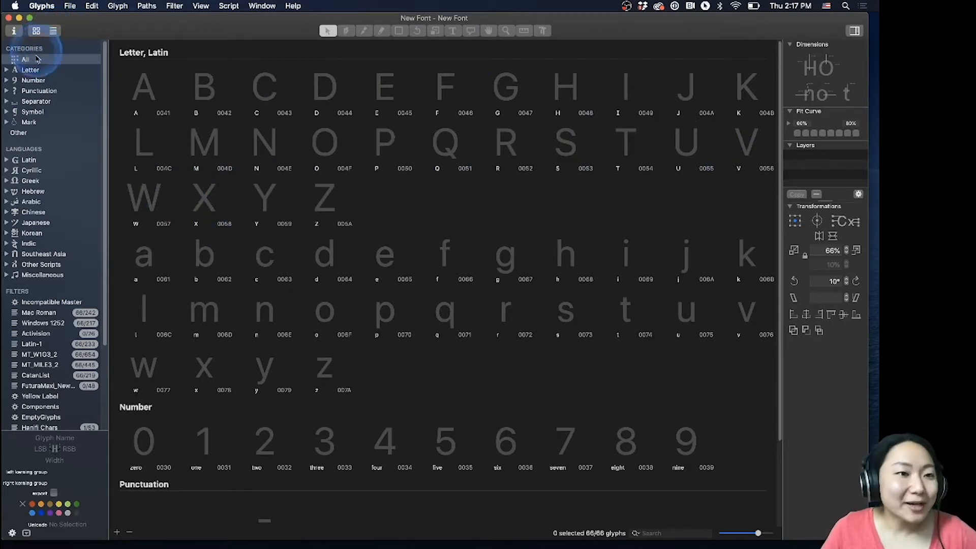
- Look through the Letter, Number and Punctuation glyph categories, and return to the overview of all glyphs
left_click(56, 70)
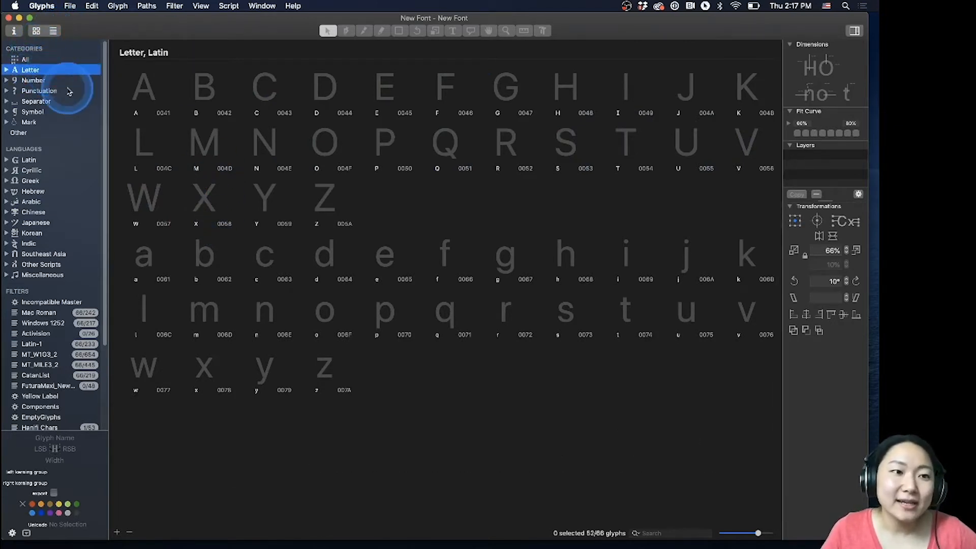
left_click(68, 82)
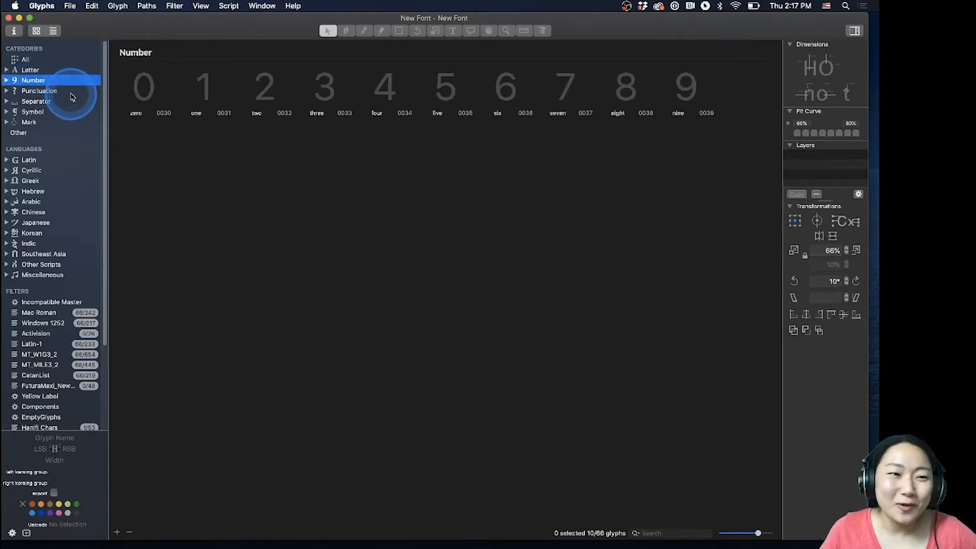
left_click(72, 92)
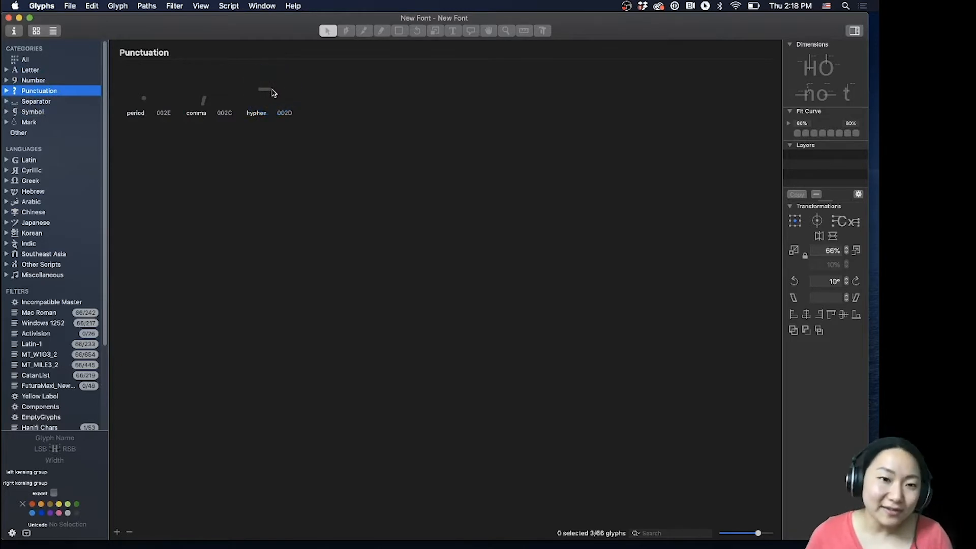
left_click(58, 81)
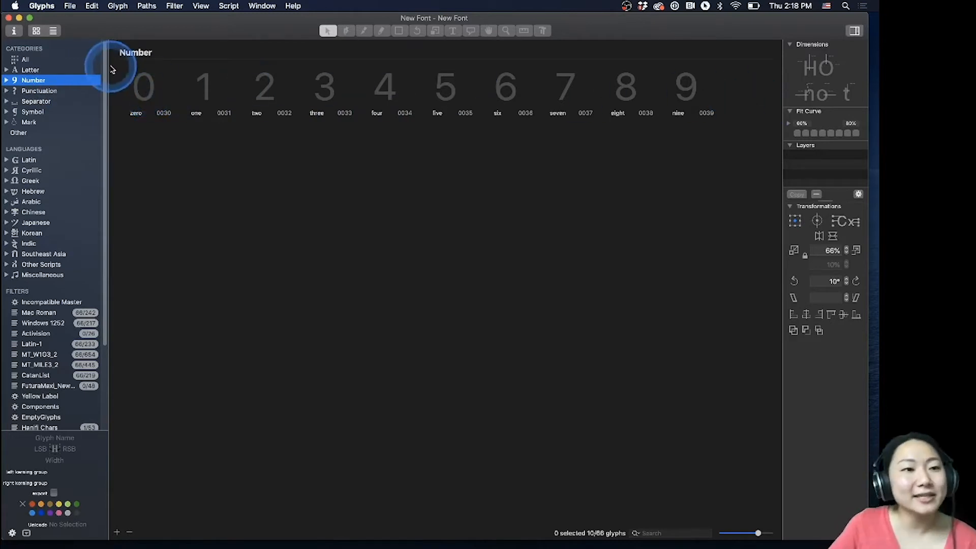
left_click(63, 60)
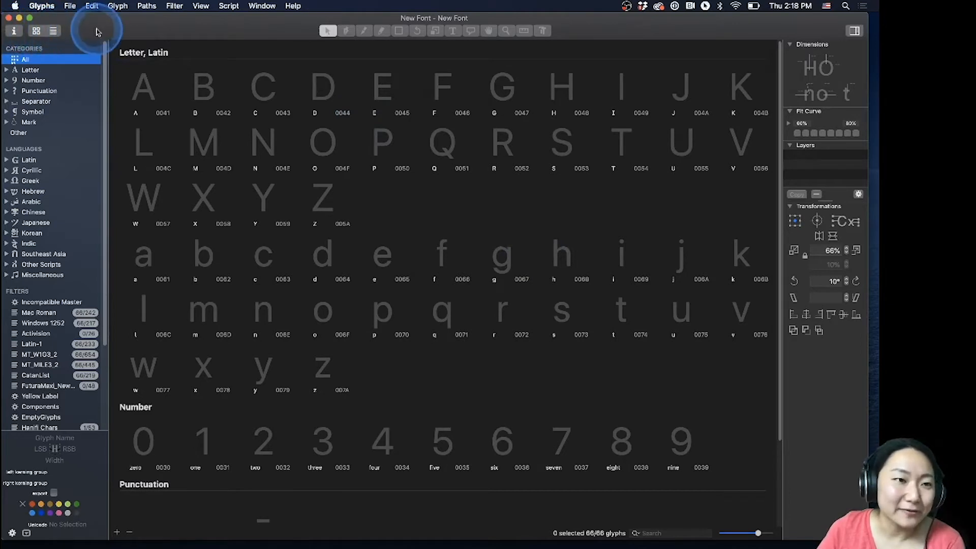
- Set the font's family name to Demo_Week4 in the font info and close it
left_click(15, 32)
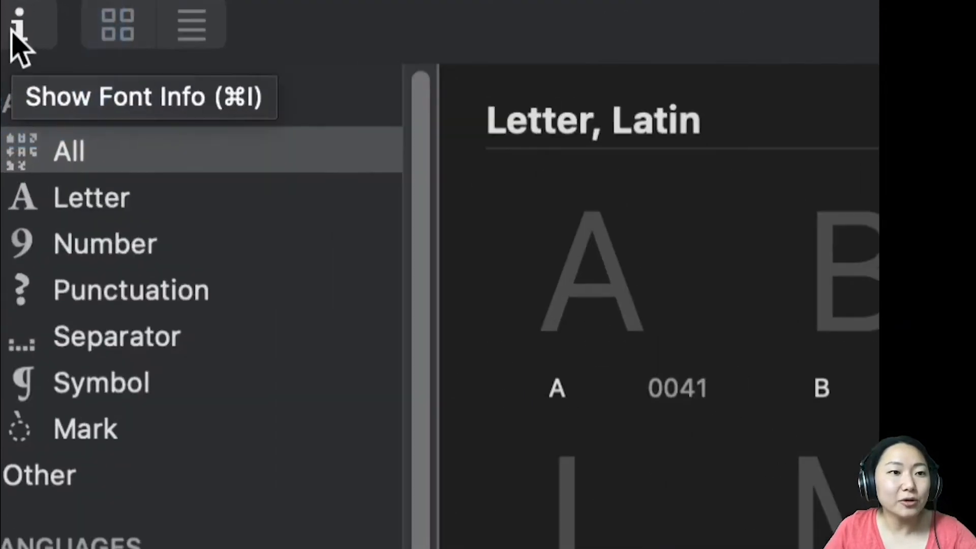
left_click(12, 32)
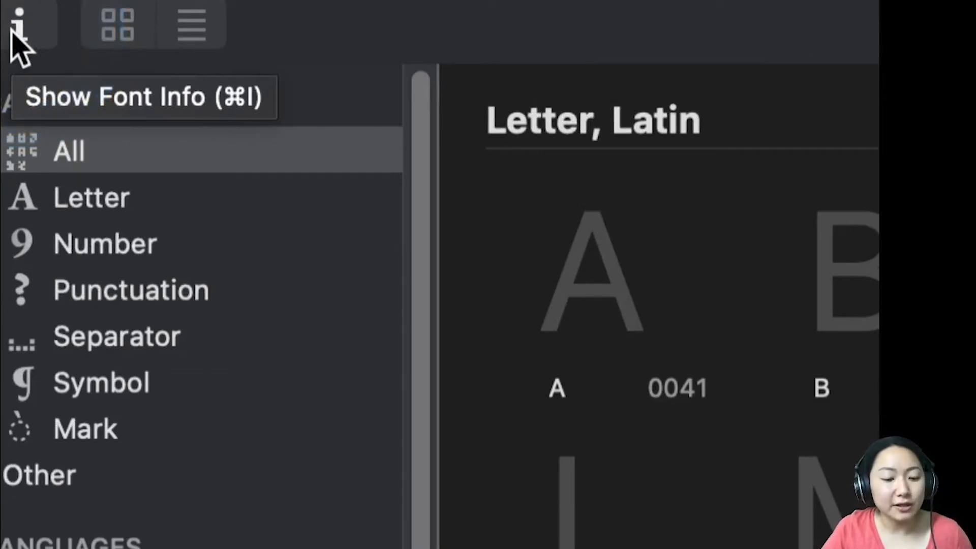
left_click(12, 32)
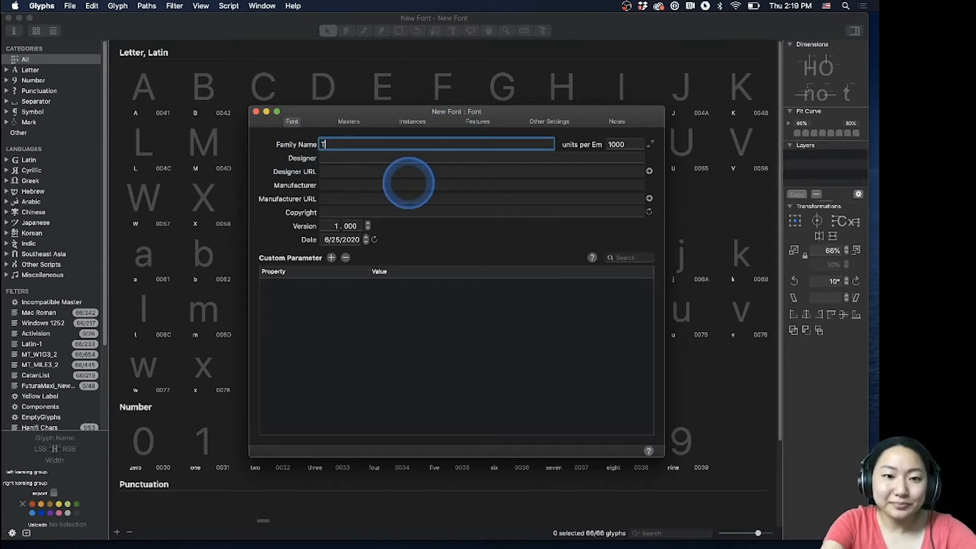
type("ek4")
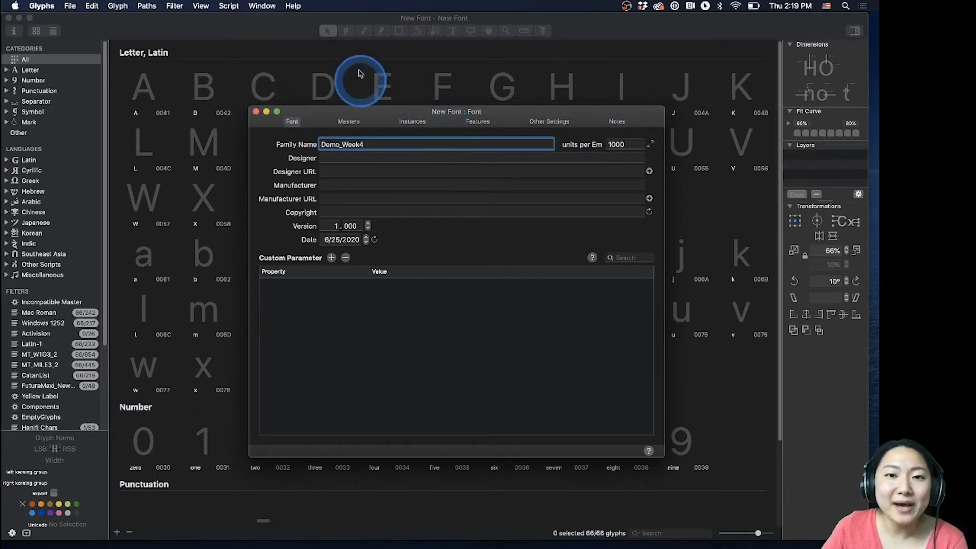
left_click(256, 111)
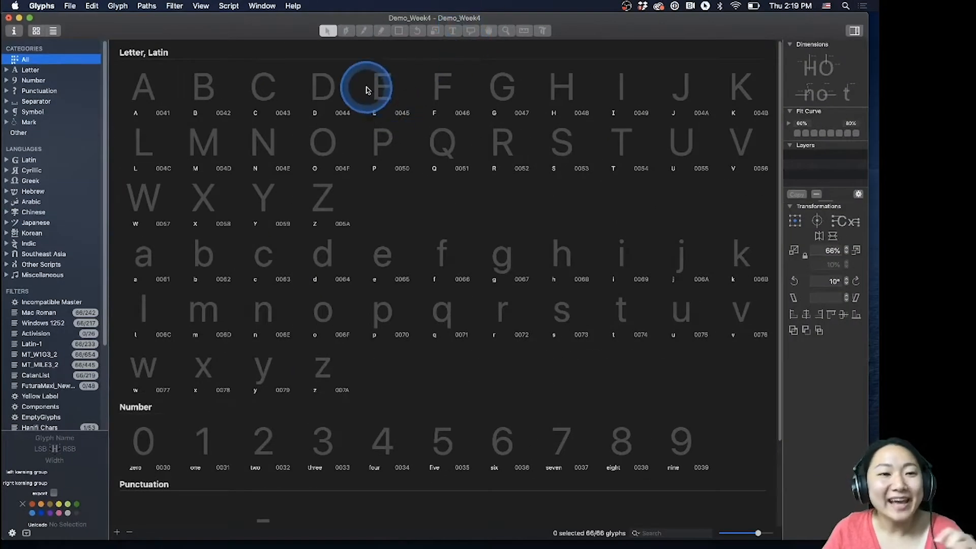
- Save the font to the Desktop as a Glyphs File named Class_file_week4
left_click(70, 6)
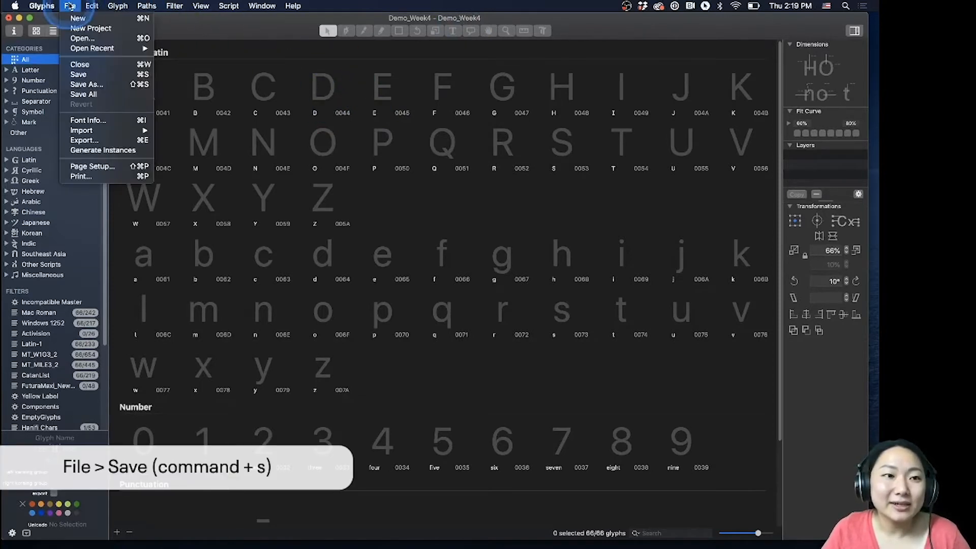
left_click(127, 76)
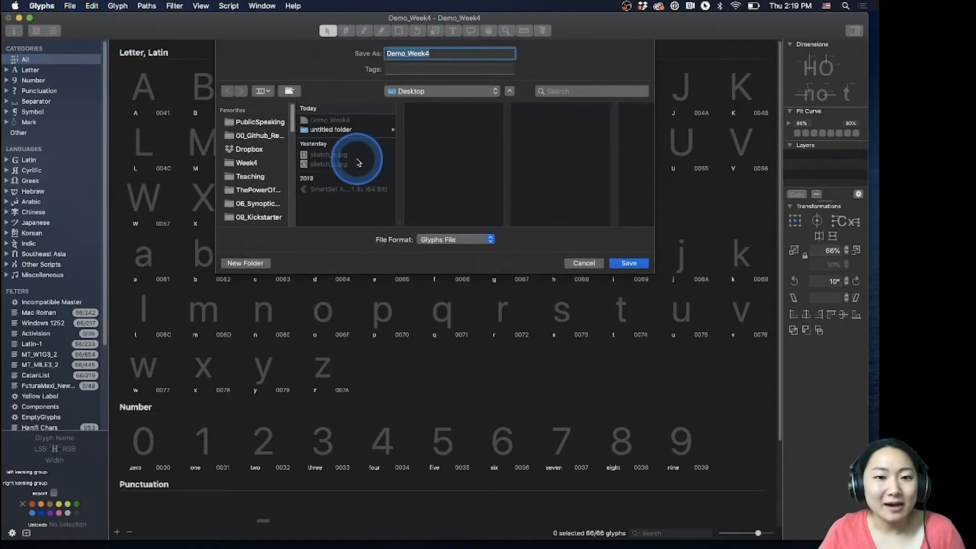
left_click(435, 53)
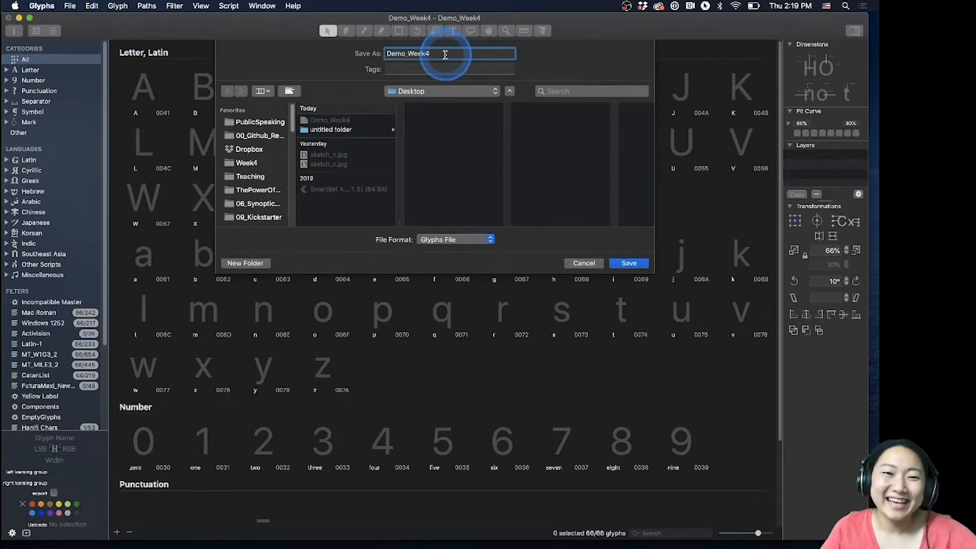
left_click(388, 54)
left_click(440, 55)
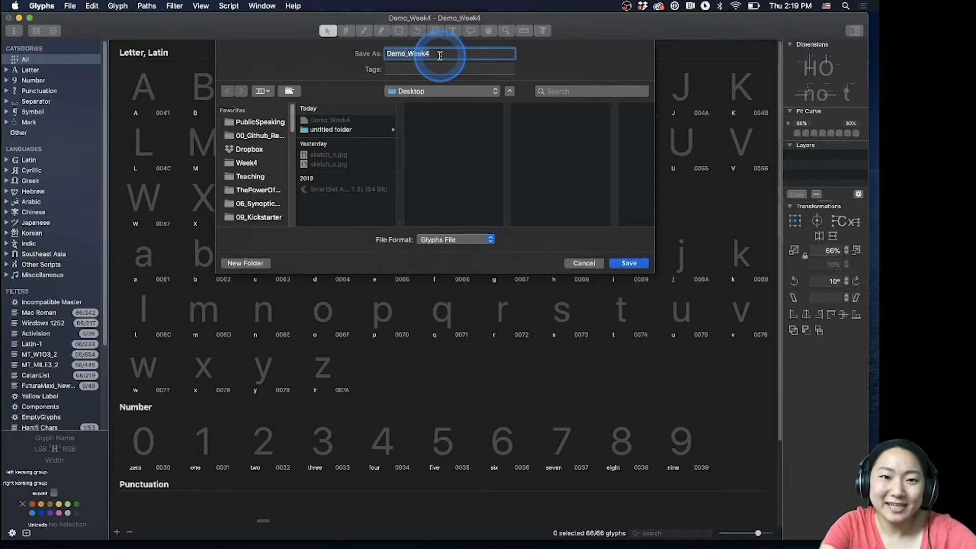
key("BackSpace")
left_click(439, 55)
type("Class_fil")
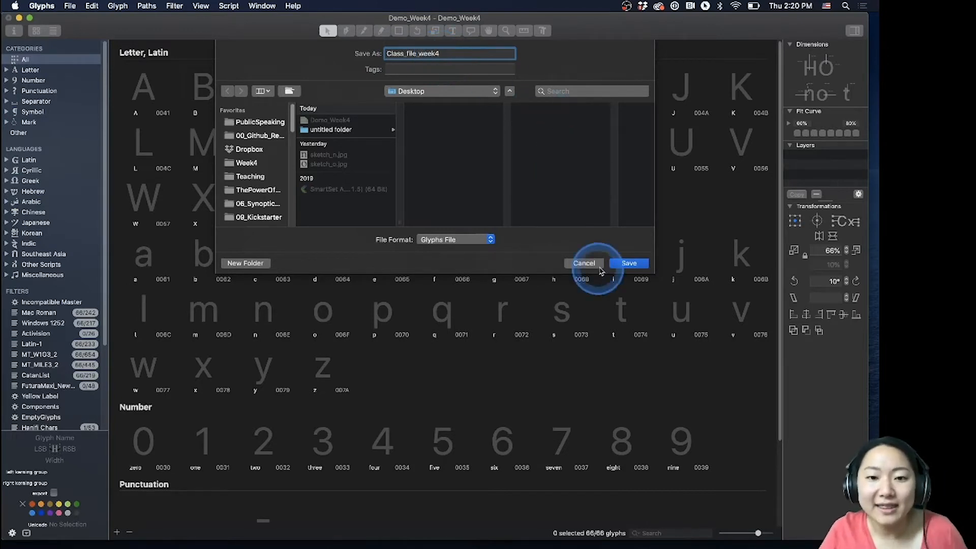
left_click(628, 263)
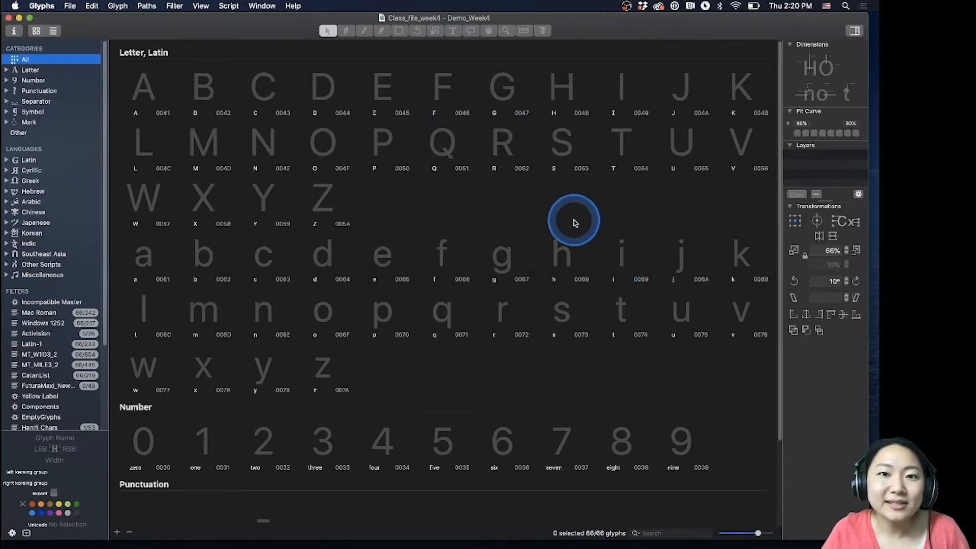
left_click(411, 25)
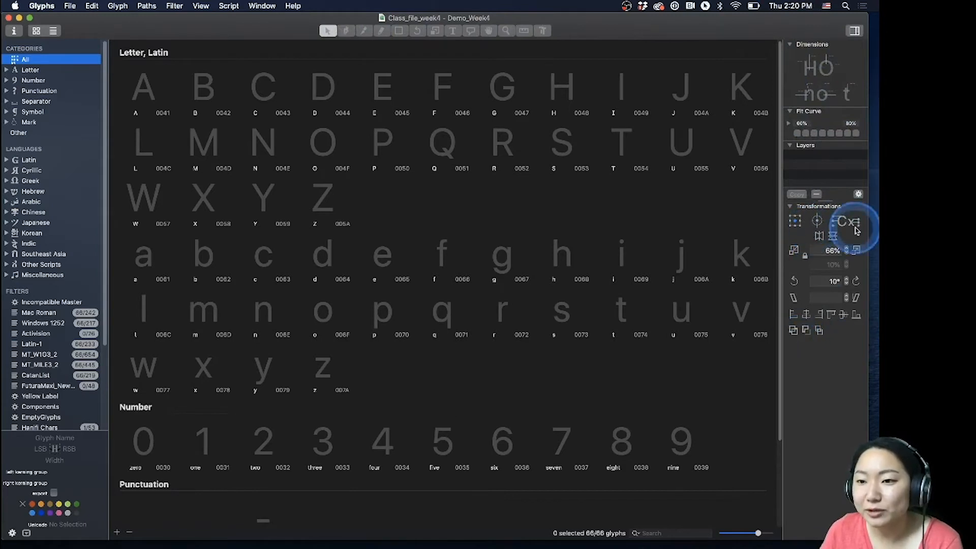
- Review the font's whole glyph set in grid view, down to the punctuation glyphs
left_click(37, 32)
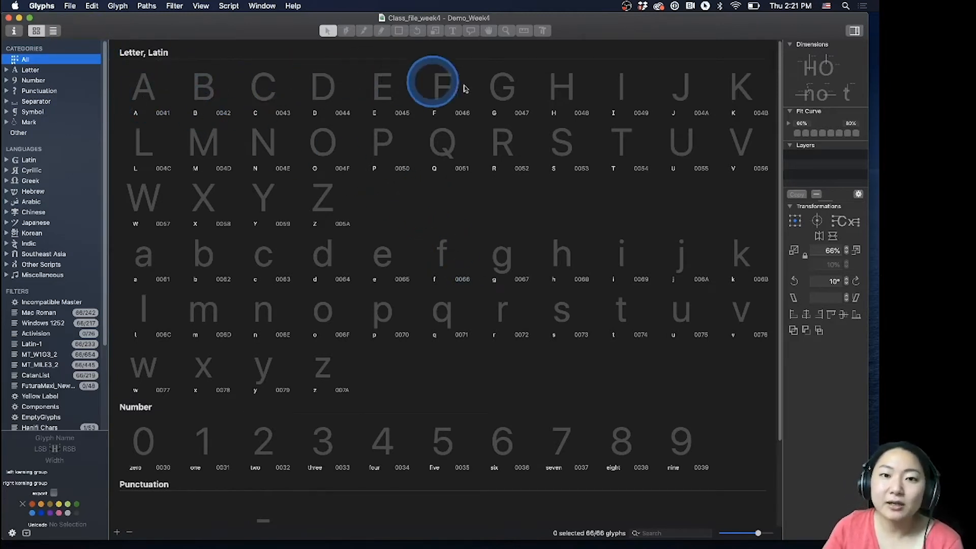
scroll(452, 235, "down", 2)
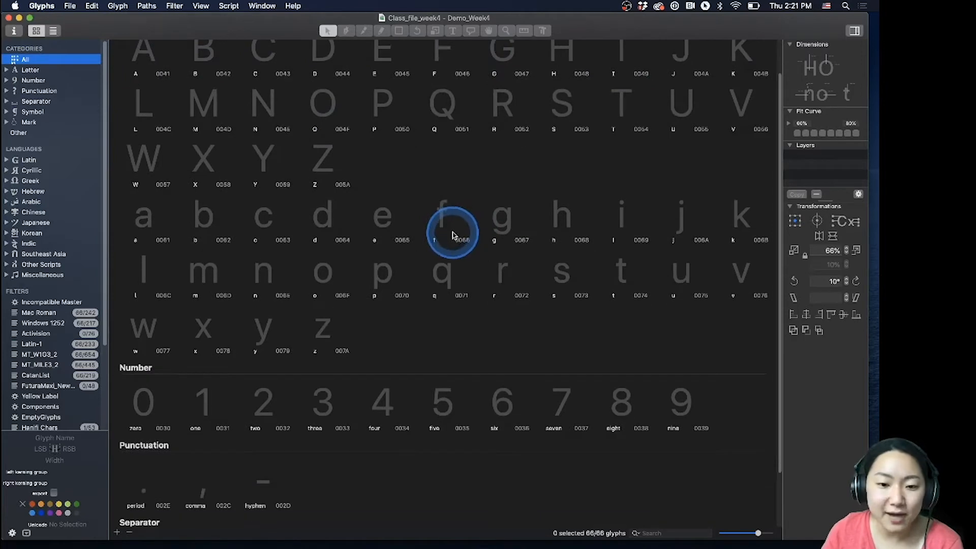
scroll(452, 235, "down", 1)
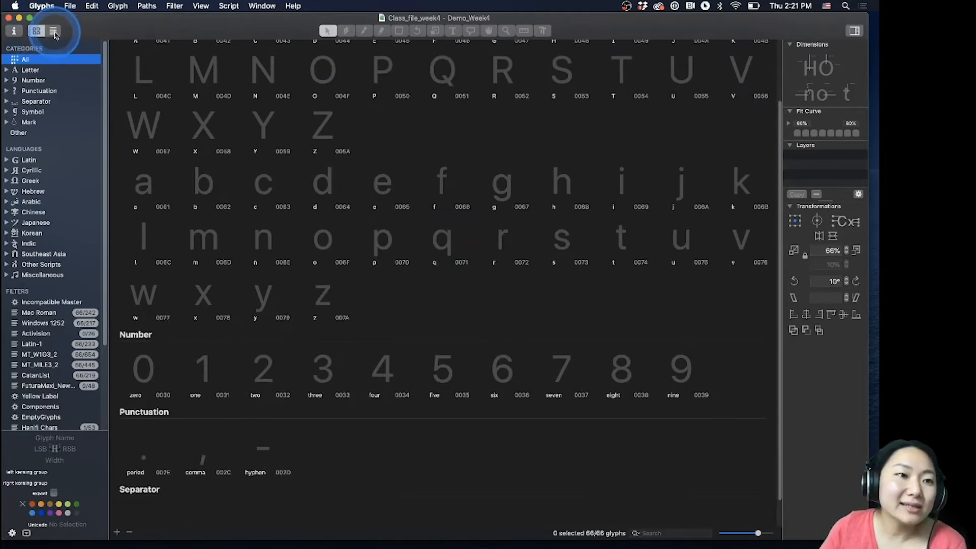
- Examine the glyphs' properties in list view with the lowercase j selected, and return to the grid view
left_click(53, 32)
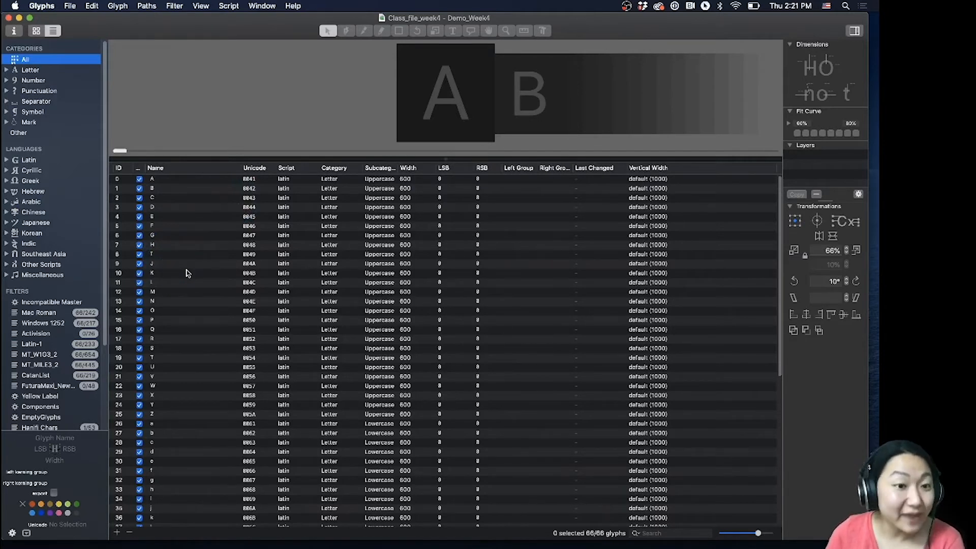
scroll(189, 244, "down", 7)
scroll(202, 303, "down", 4)
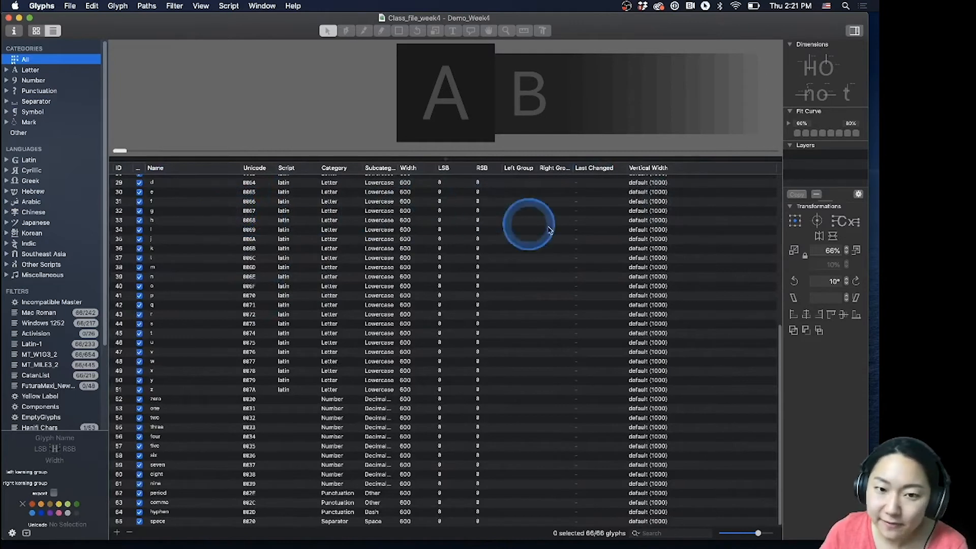
left_click(174, 238)
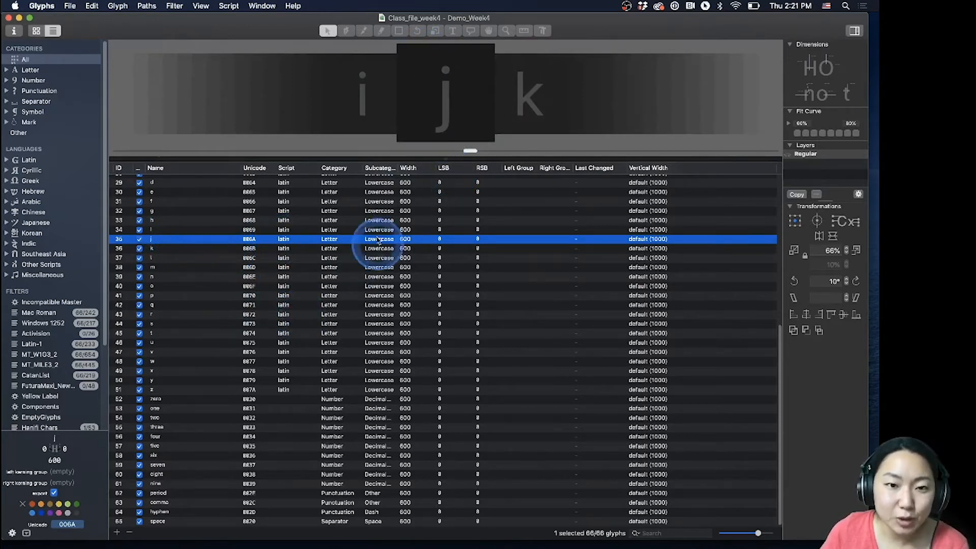
scroll(202, 336, "up", 10)
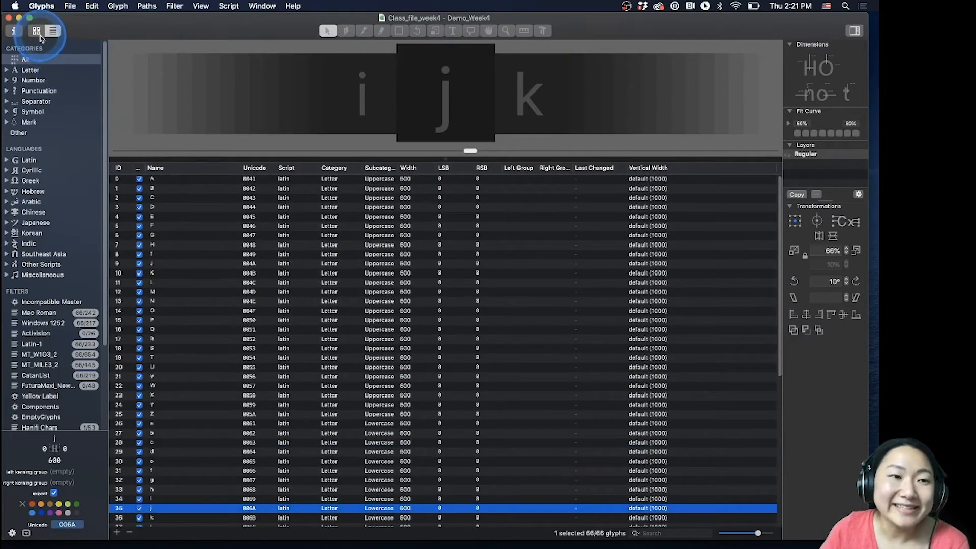
left_click(36, 32)
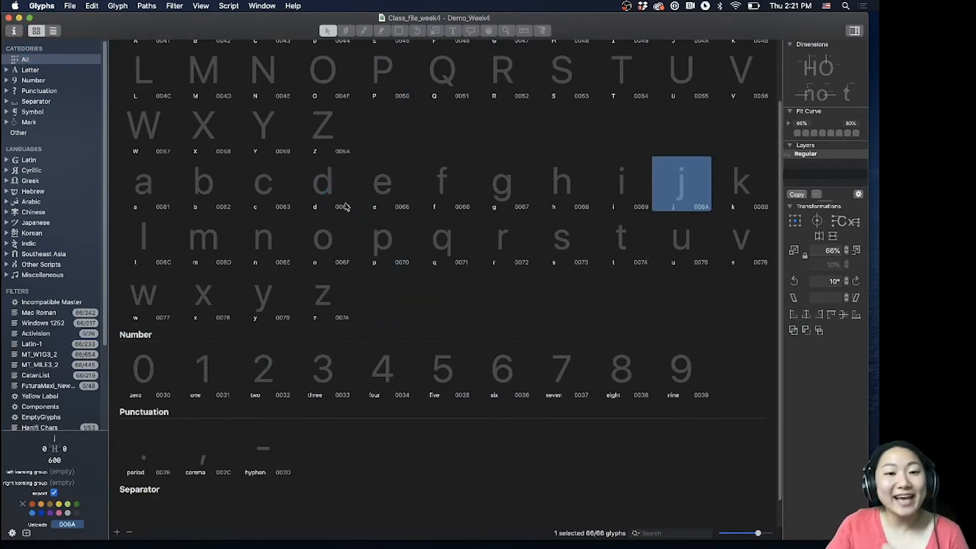
scroll(351, 214, "up", 3)
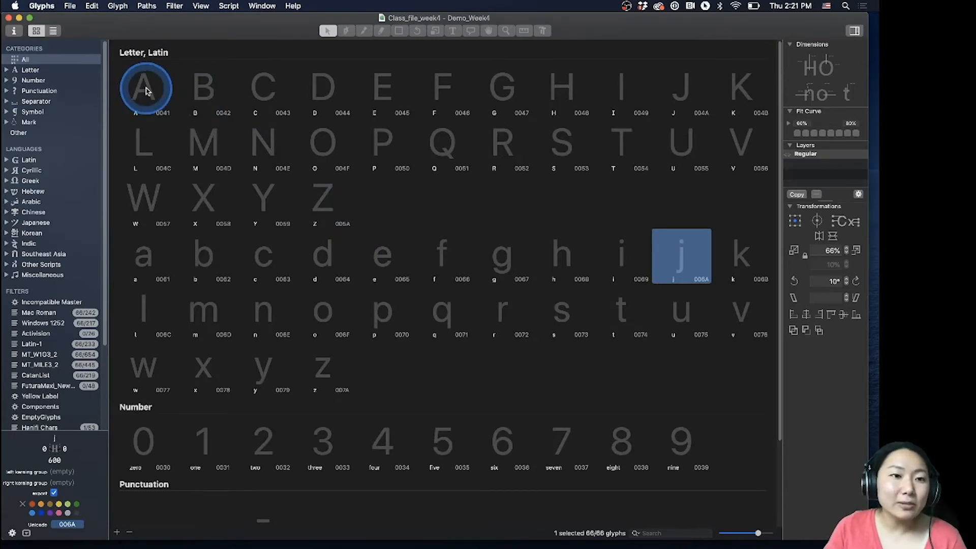
- Open the uppercase A for editing, and switch to the font overview and back to the glyph
double_click(144, 87)
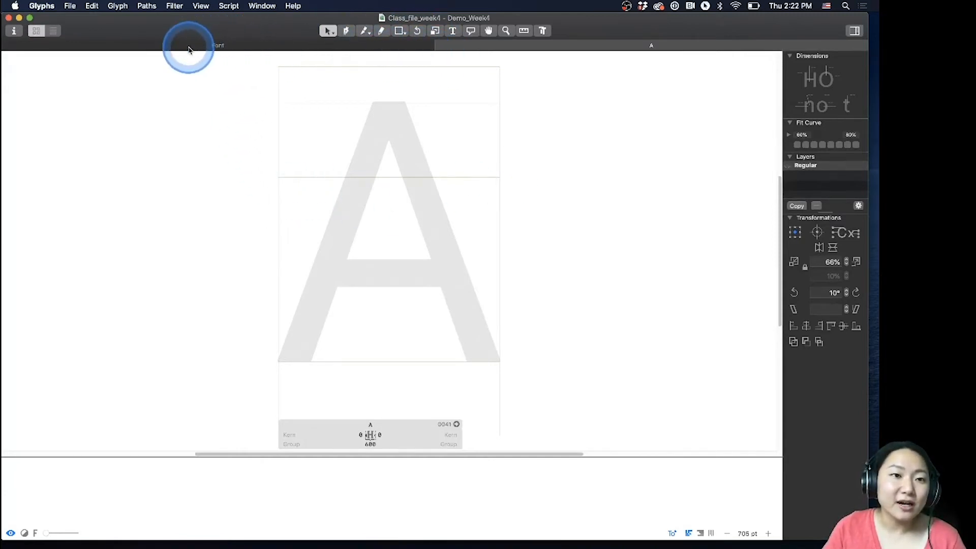
left_click(373, 48)
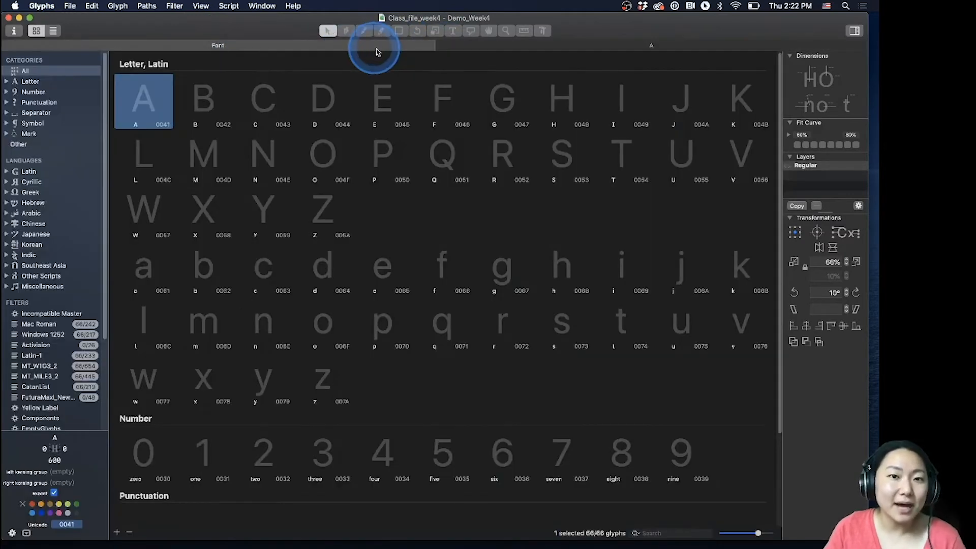
left_click(652, 49)
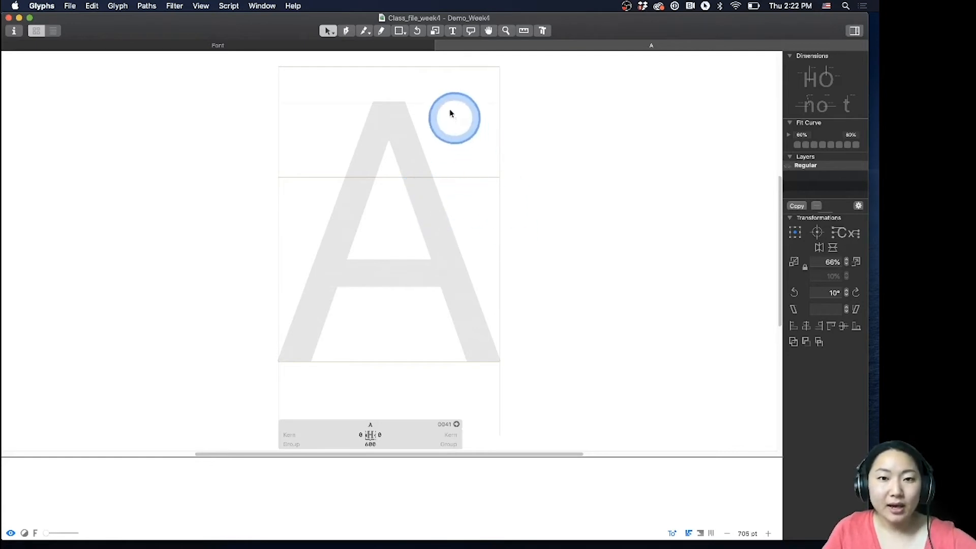
- Add a lowercase a after the uppercase A in the edit view using the Text tool
left_click(452, 32)
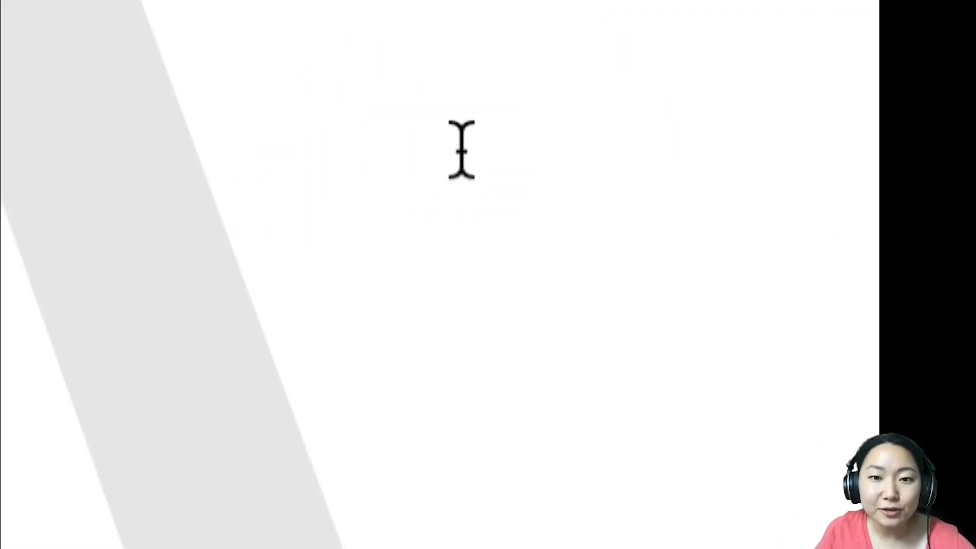
left_click(461, 150)
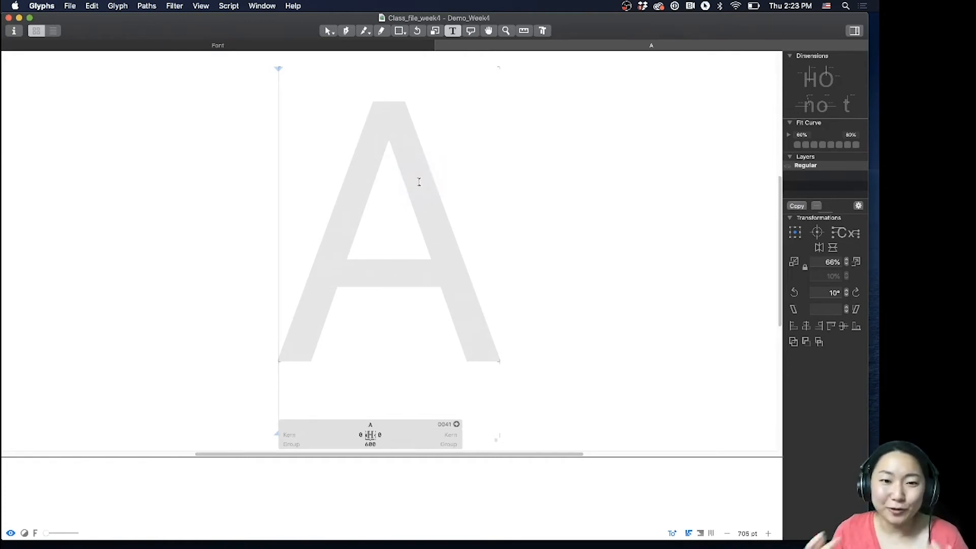
left_click_drag(495, 224, 379, 303)
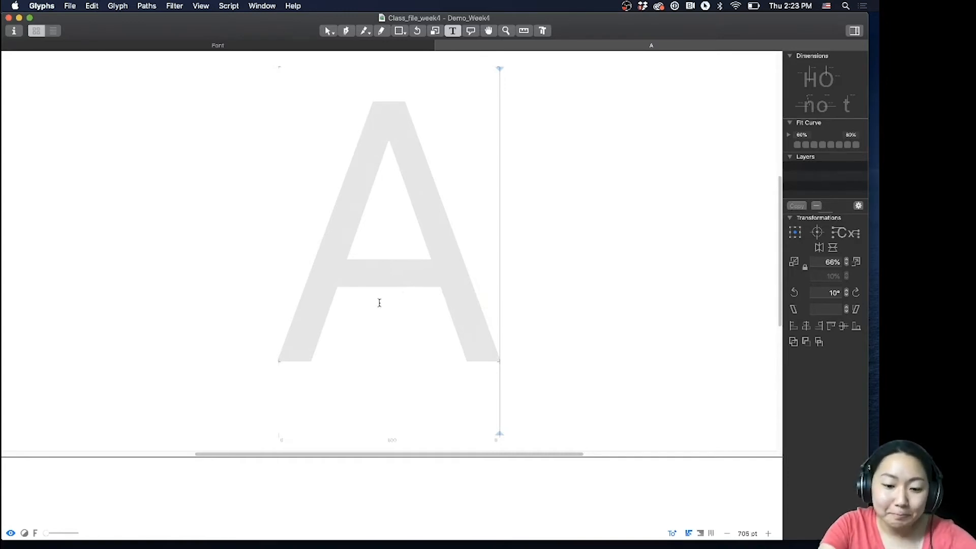
type("a")
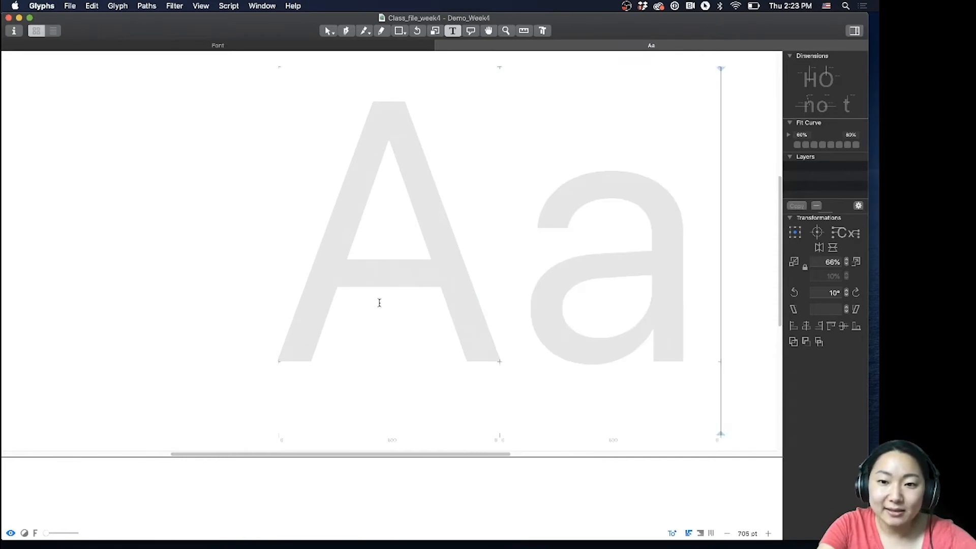
- Add the letters ce after Aa, make the c active for editing, and return to the Text tool
type("ce")
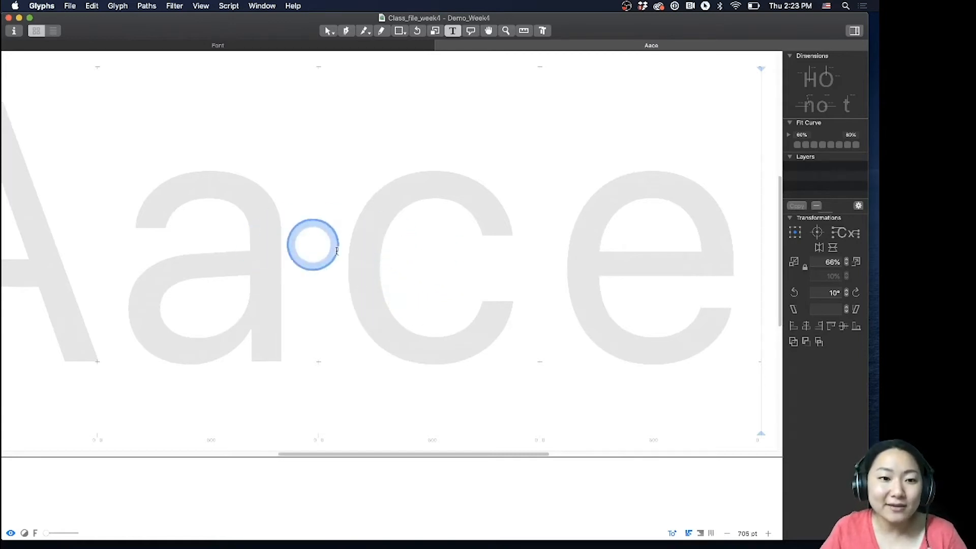
double_click(431, 263)
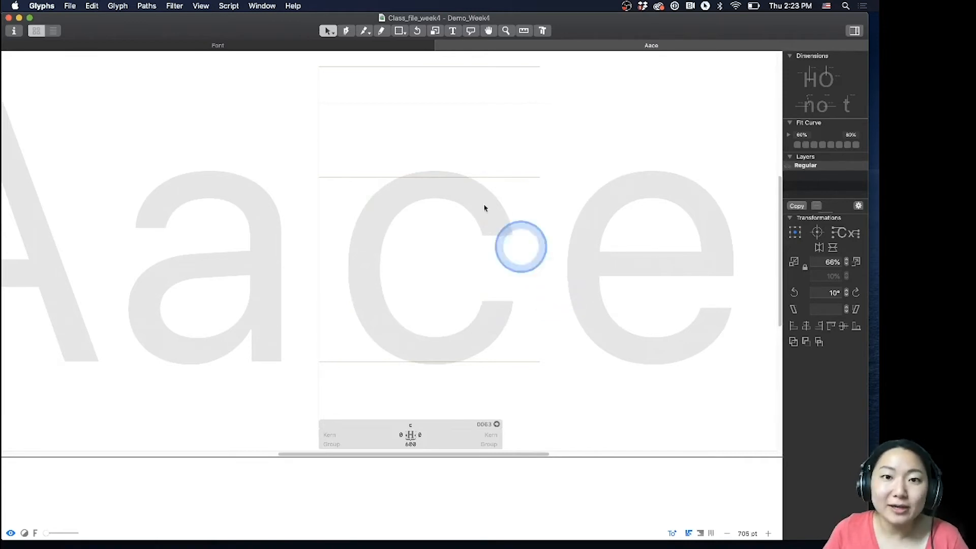
left_click(452, 31)
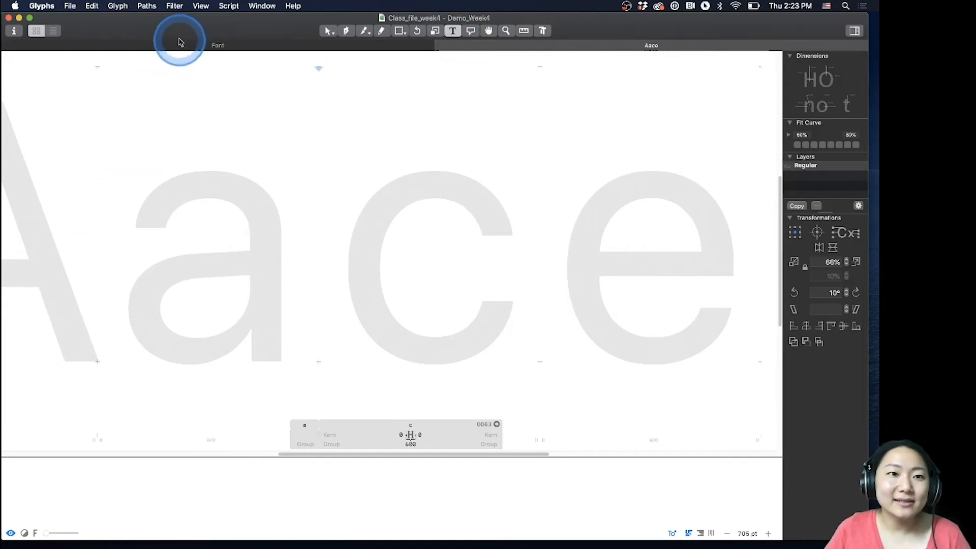
- Zoom in and out on the Aace text and examine the Zoom to Active Layer command
left_click(201, 6)
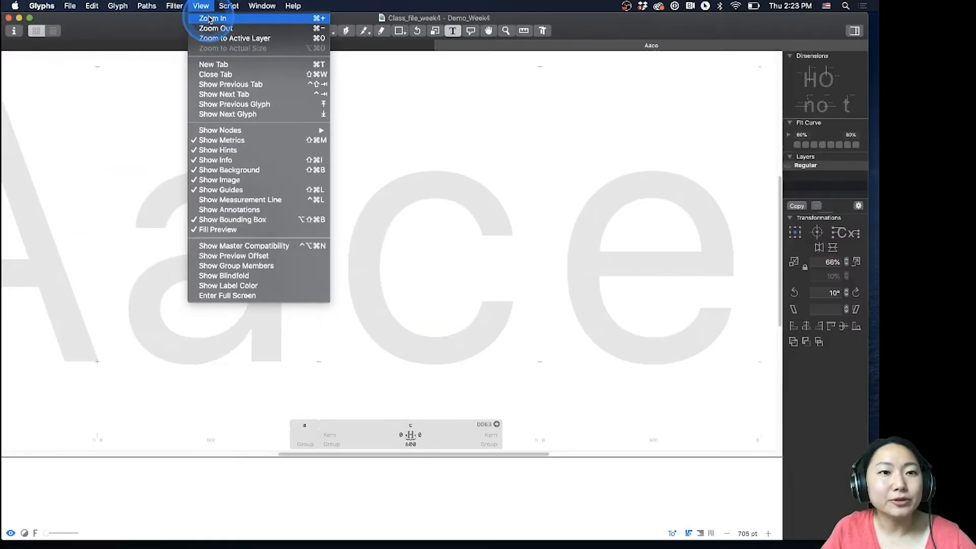
left_click(213, 19)
left_click(201, 6)
left_click(217, 29)
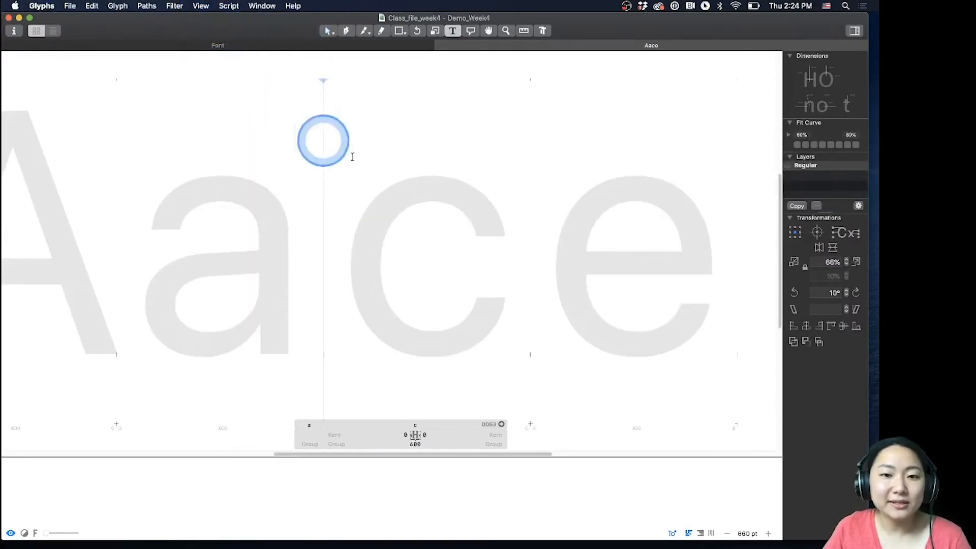
left_click(392, 176)
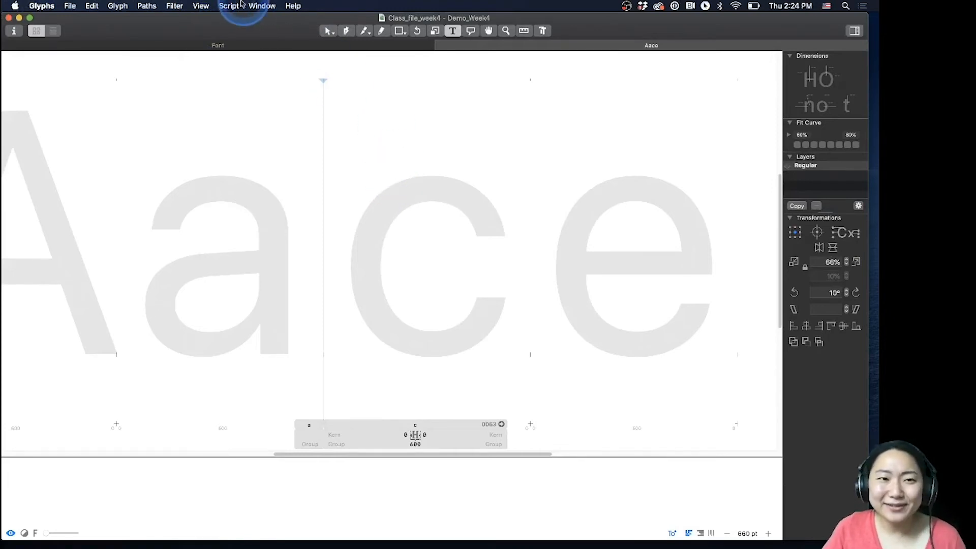
left_click(205, 3)
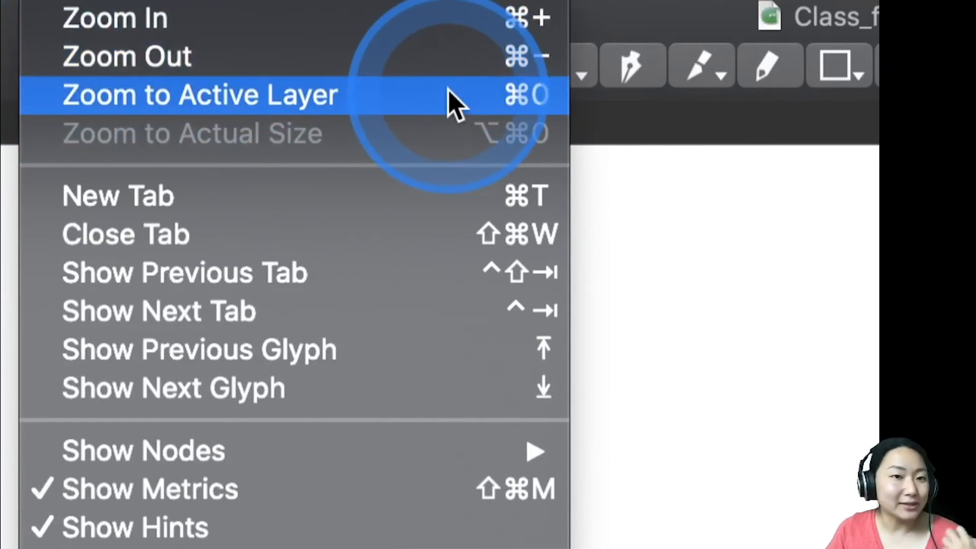
left_click(454, 102)
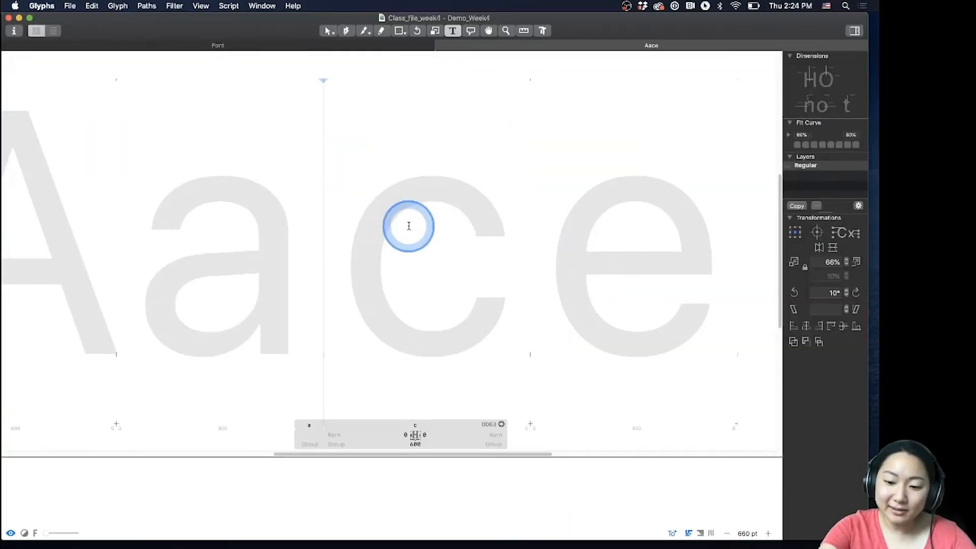
- Zoom the Aace text up to 2000 pt and down to 330 pt, and fit the active layer to the window
key("super+plus")
key("super+plus")
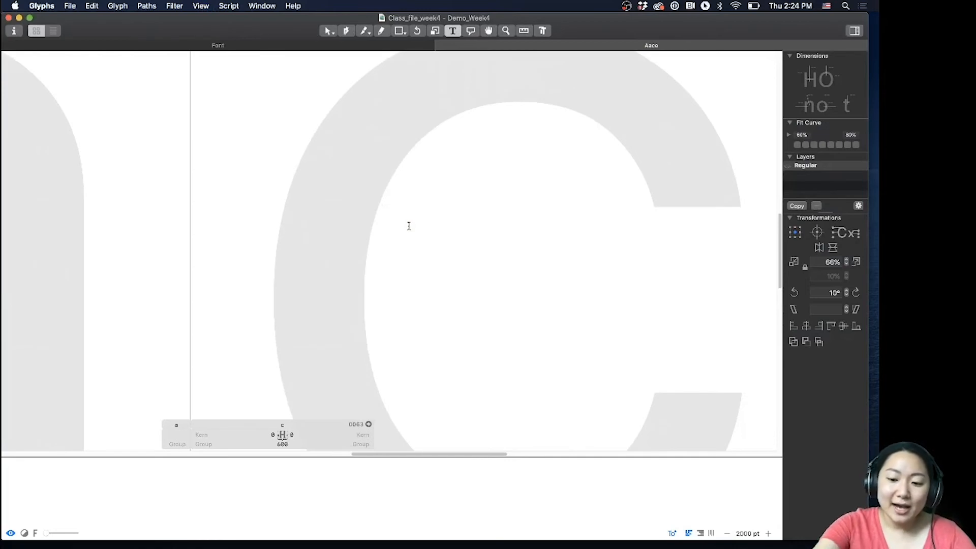
key("super+0")
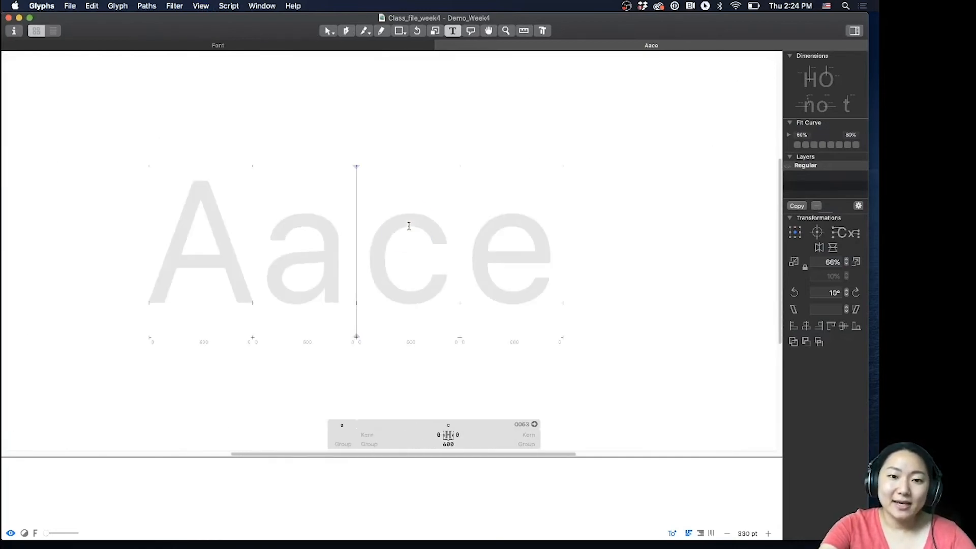
left_click(409, 226)
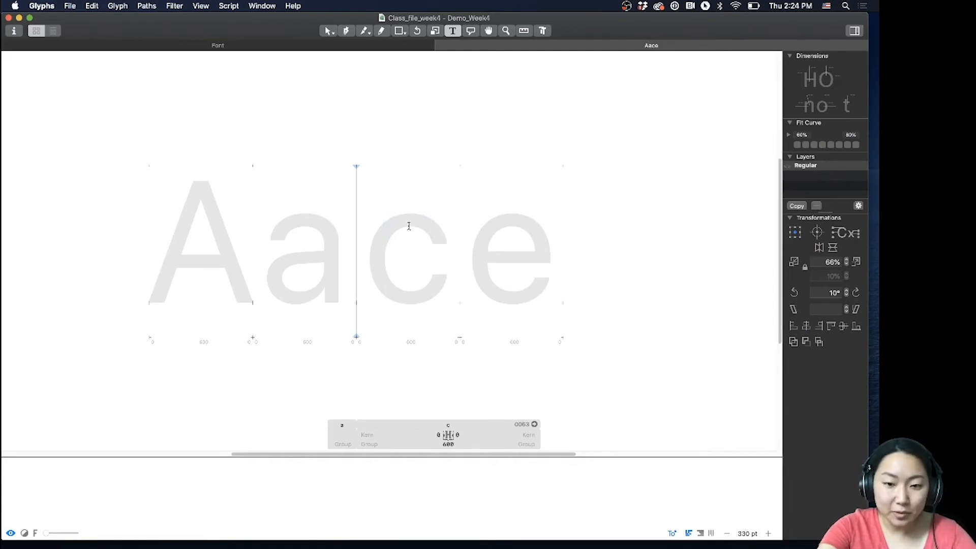
left_click(408, 226)
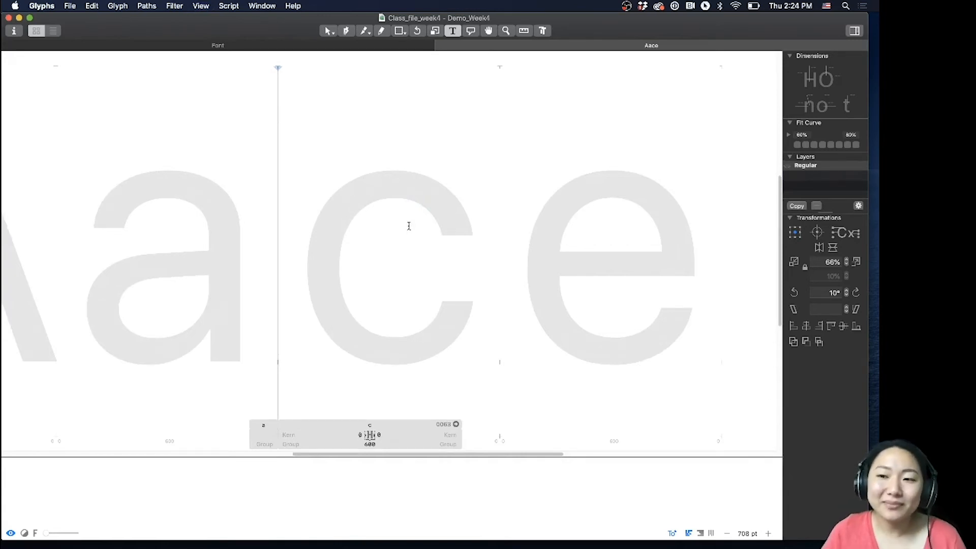
left_click(409, 224)
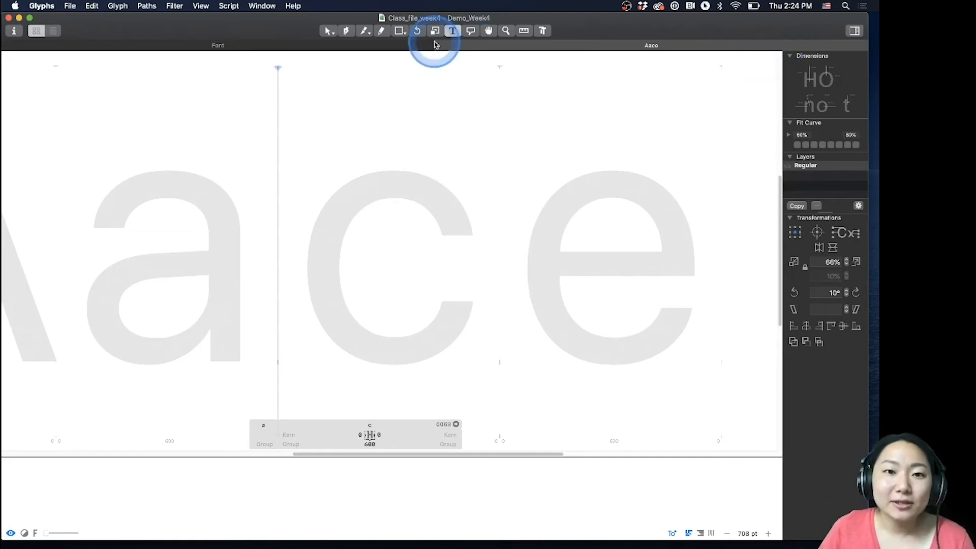
- Open the lowercase e from the font overview in its own edit tab, and switch to the Aace text and back
left_click(415, 47)
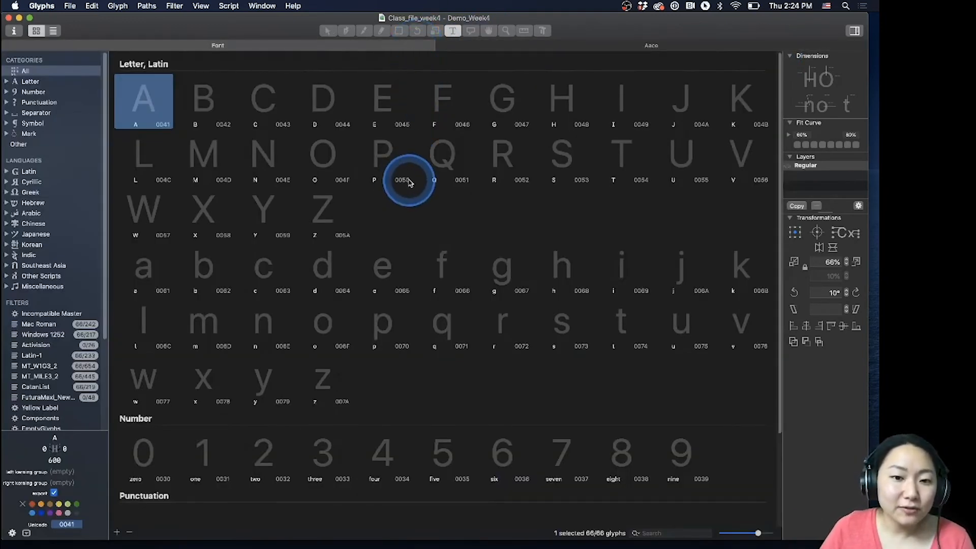
left_click(391, 275)
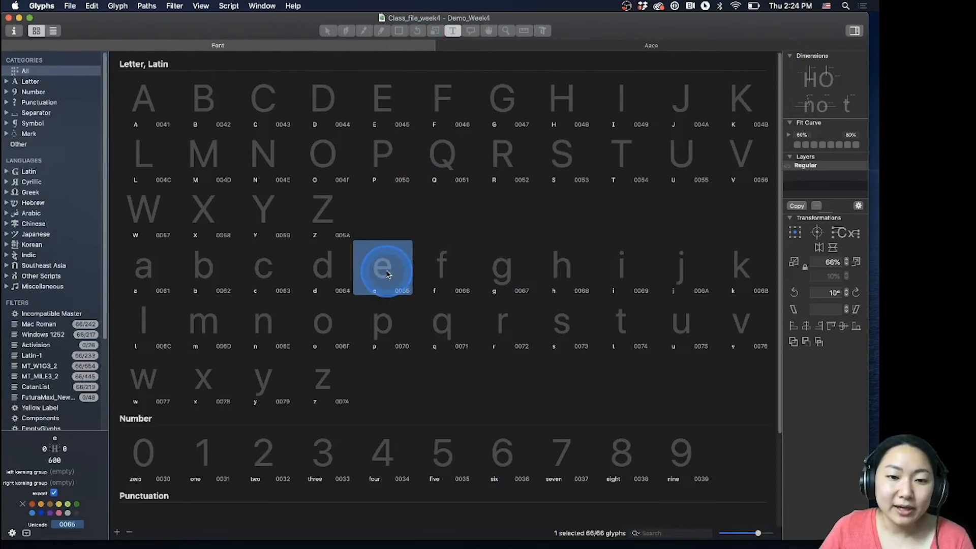
double_click(387, 275)
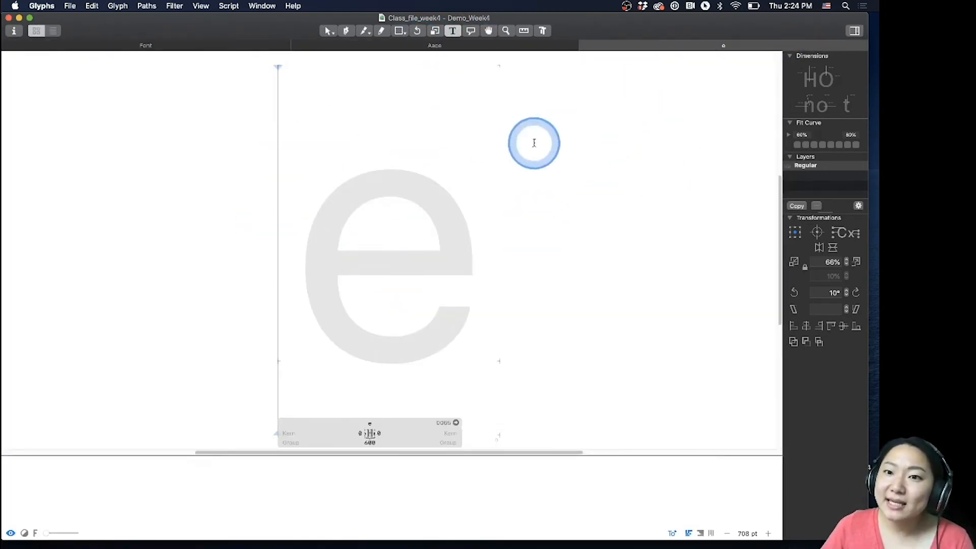
left_click(563, 43)
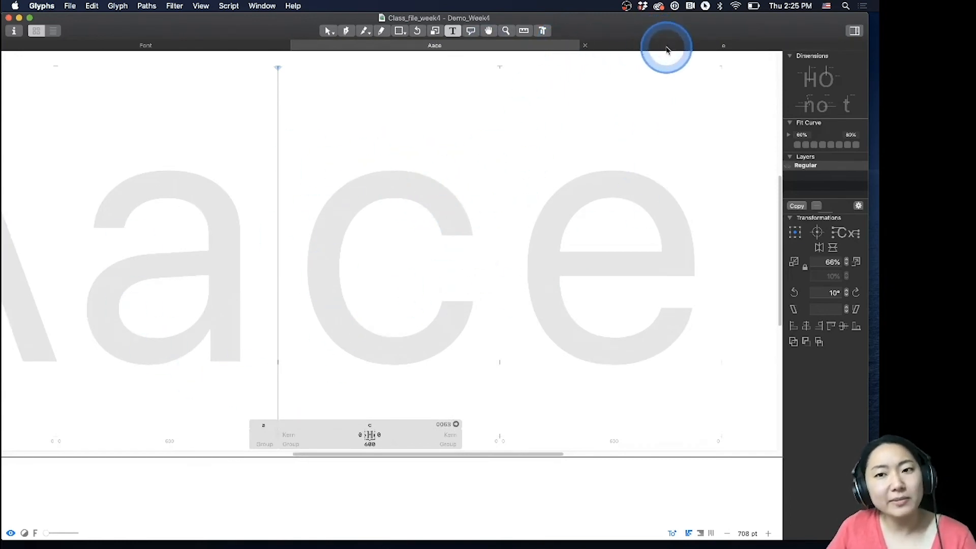
left_click(667, 49)
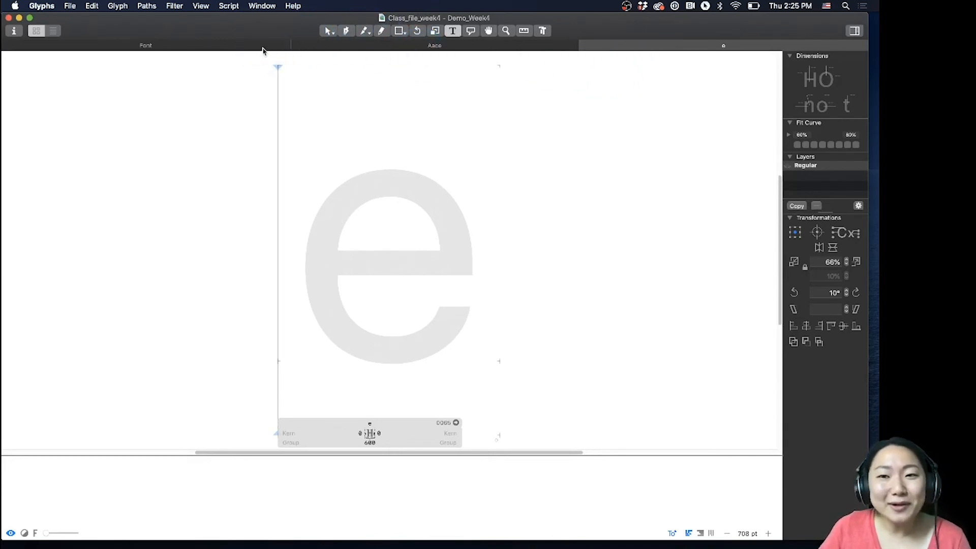
left_click(464, 100)
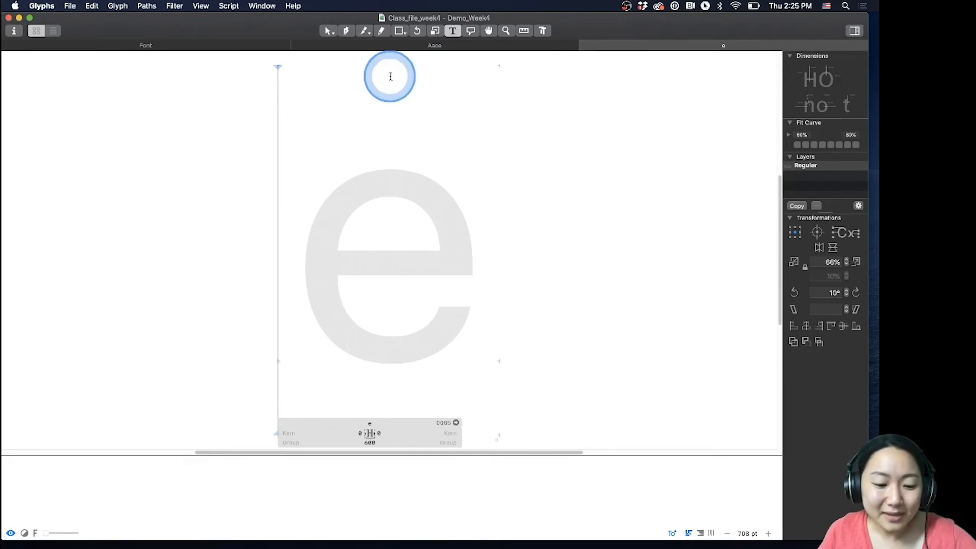
- Save the font file and quit Glyphs
left_click(70, 6)
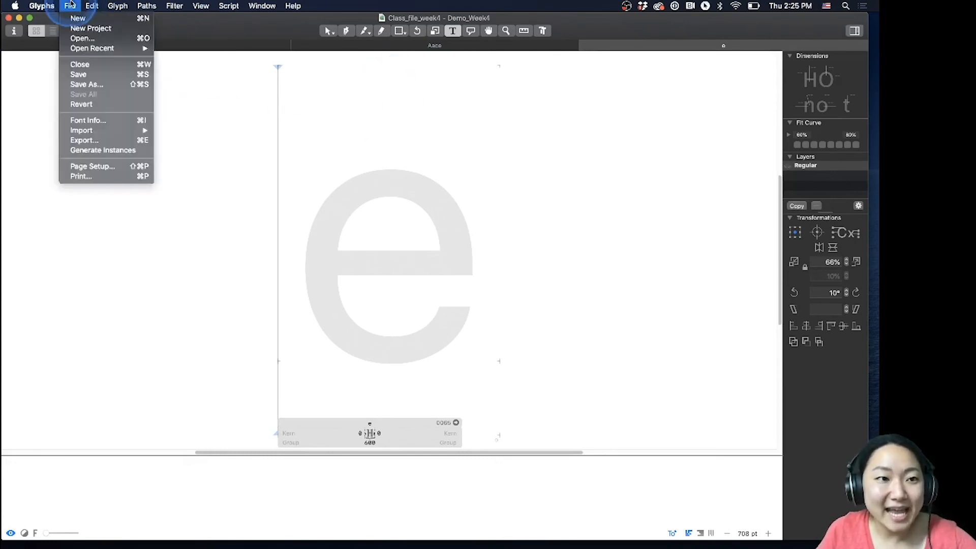
left_click(97, 74)
left_click(41, 6)
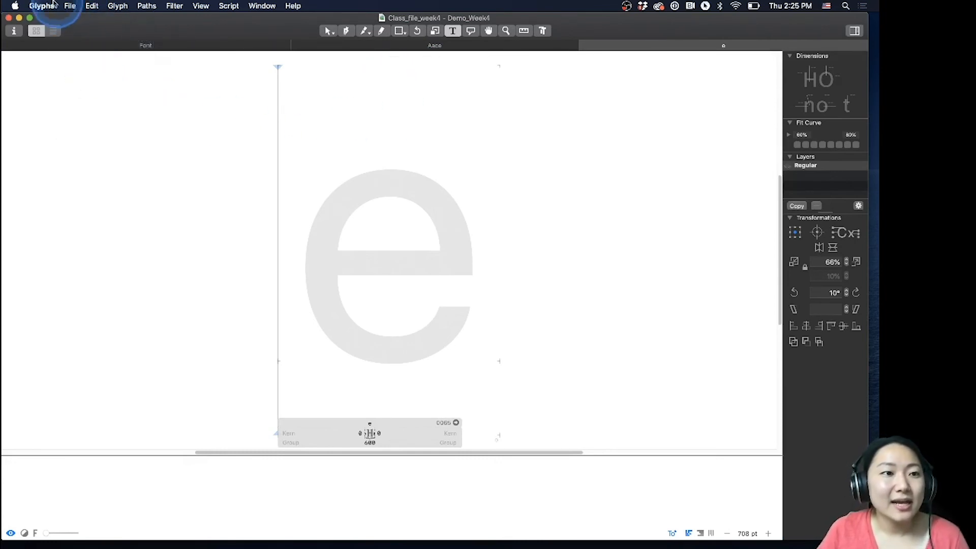
left_click(77, 120)
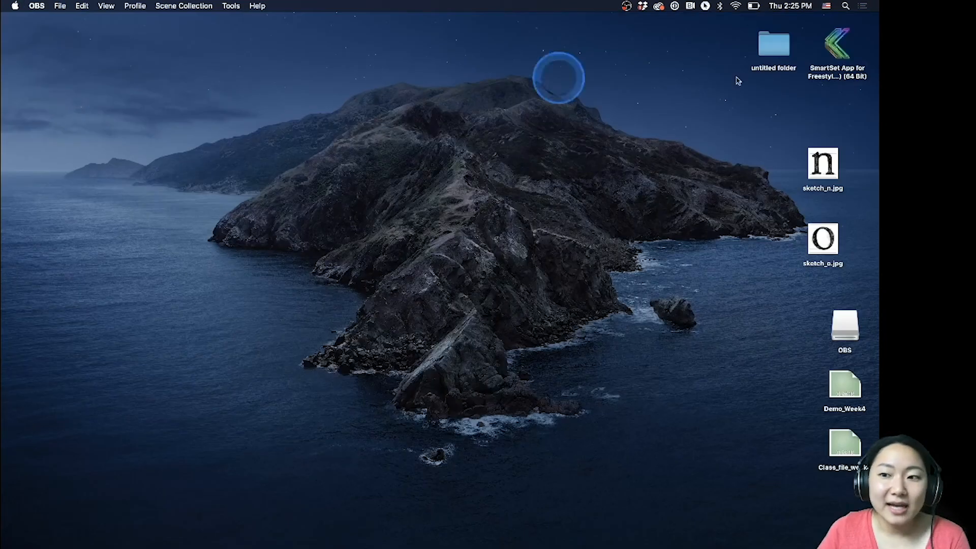
- Reopen Class_file_week4 from the desktop and check its Aace and e edit views
left_click(847, 440)
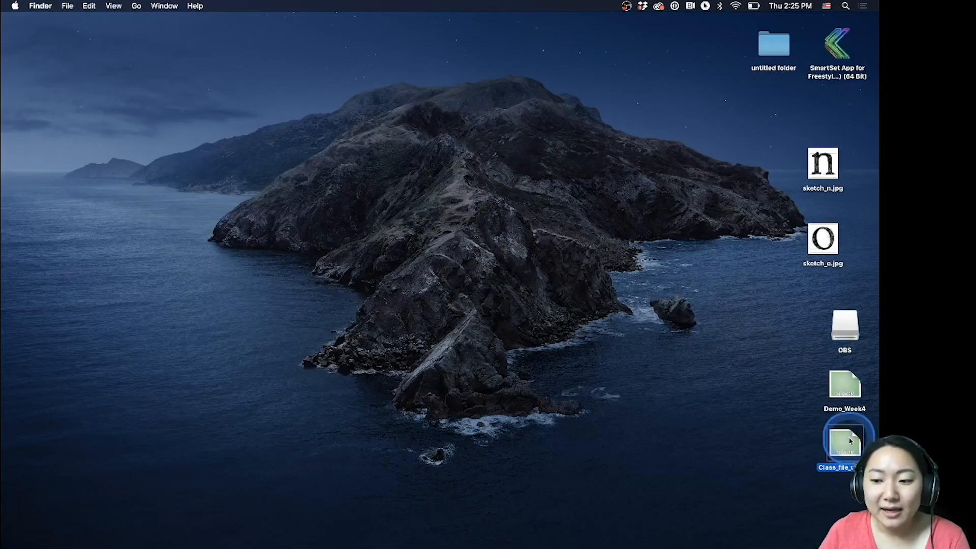
double_click(846, 442)
left_click(702, 339)
left_click(537, 59)
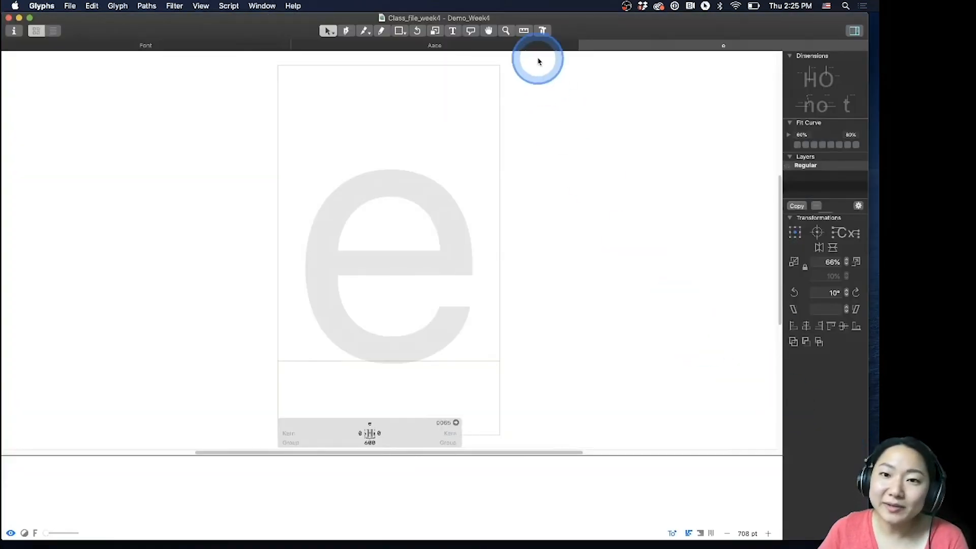
left_click(536, 46)
left_click(743, 46)
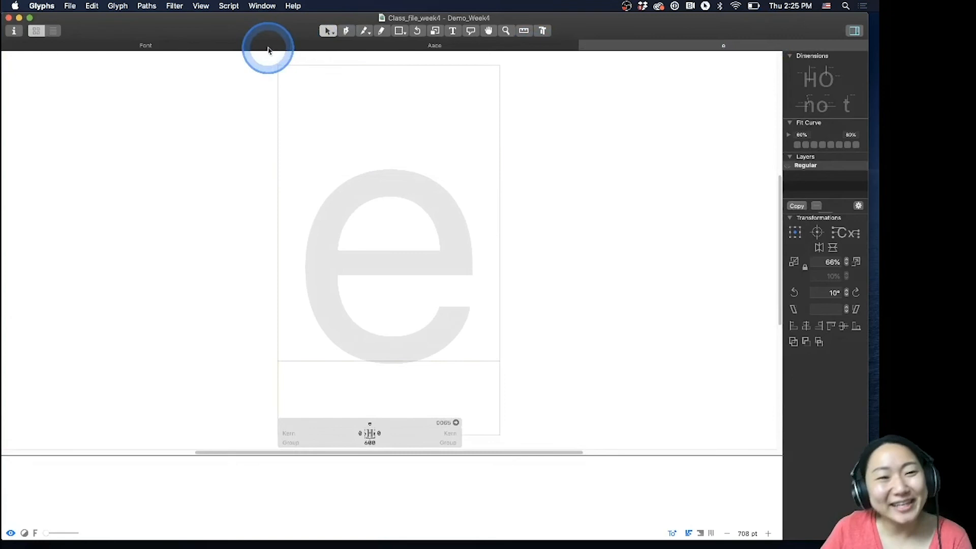
- In the font overview, select the nonadjacent glyphs R, C, N, g, d and c together, and replace the selection with lowercase q
left_click(267, 49)
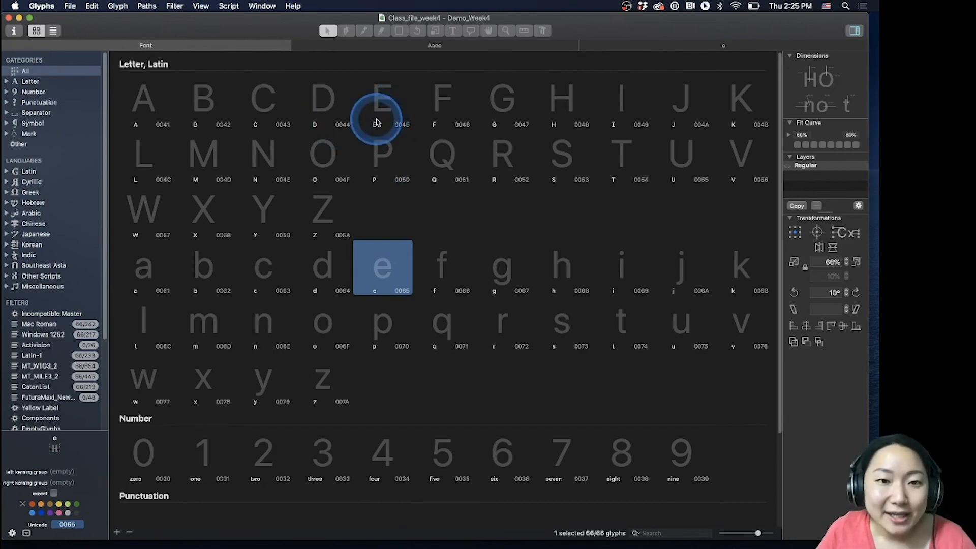
left_click(382, 155)
left_click(442, 156)
left_click(501, 158)
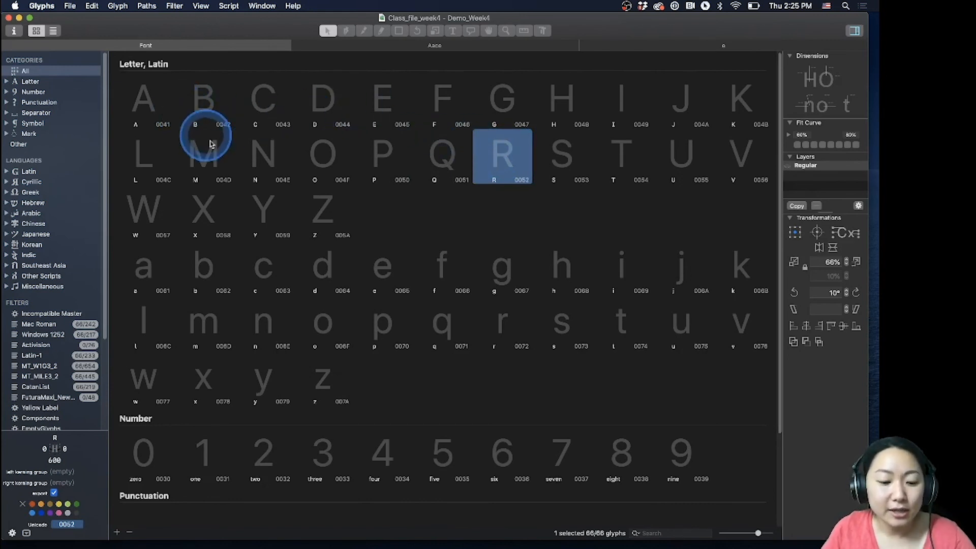
left_click(261, 100, "super")
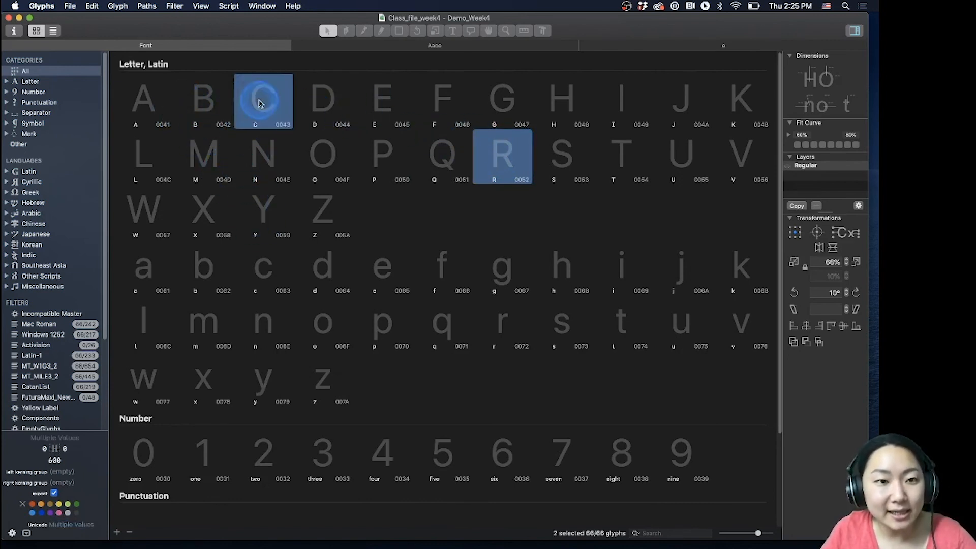
left_click(269, 159, "super")
left_click(501, 267, "super")
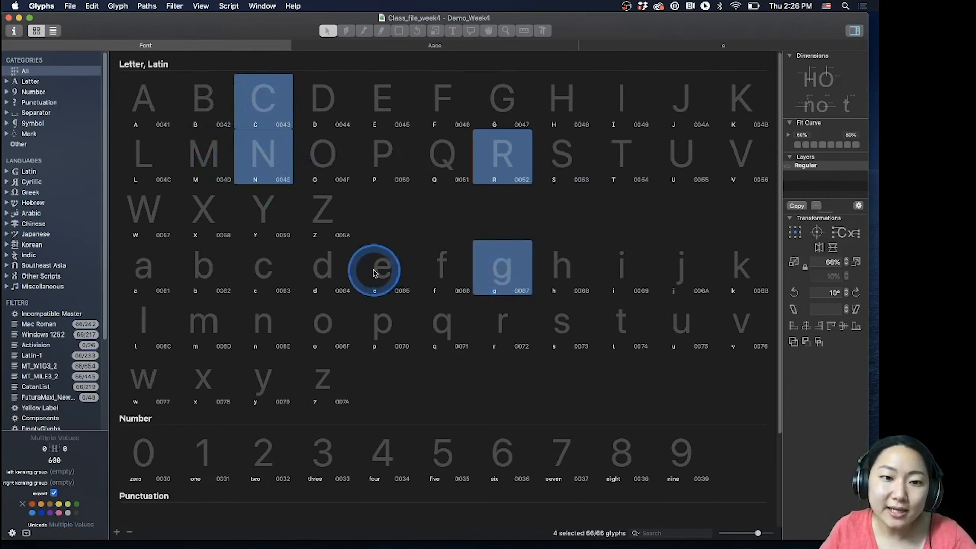
left_click(323, 267, "super")
left_click(252, 266, "super")
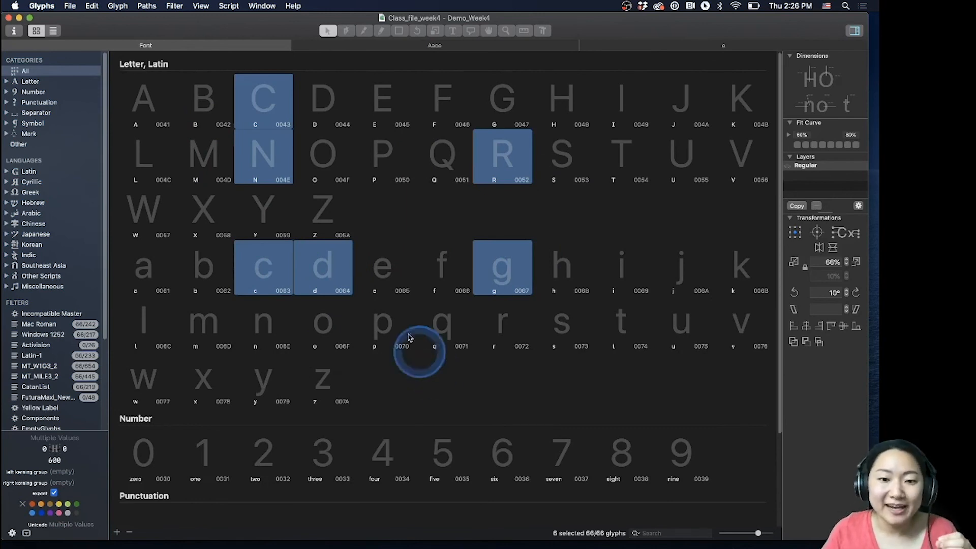
left_click(428, 334)
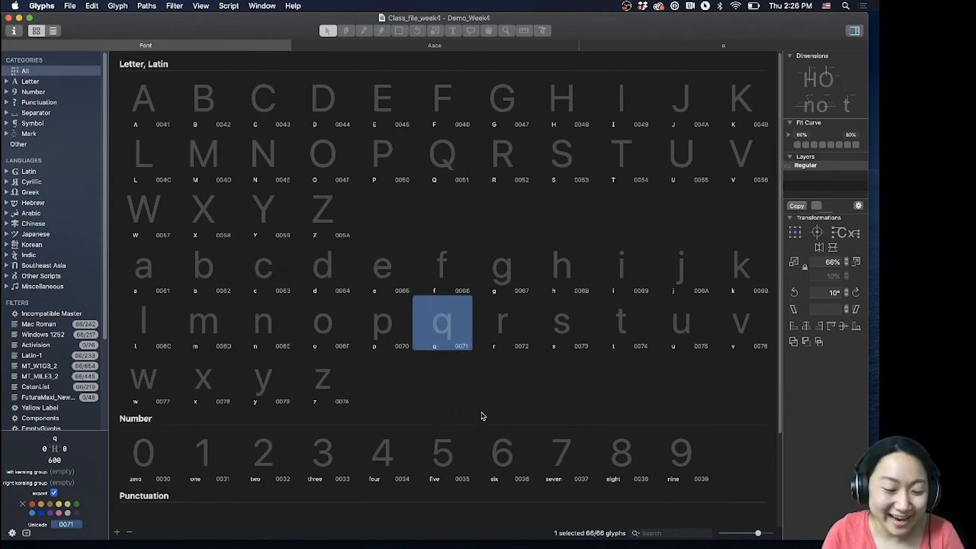
- Select the uppercase glyphs A through Q, open them together in a new edit tab, and fit the whole row in view at 100 pt
left_click(155, 100)
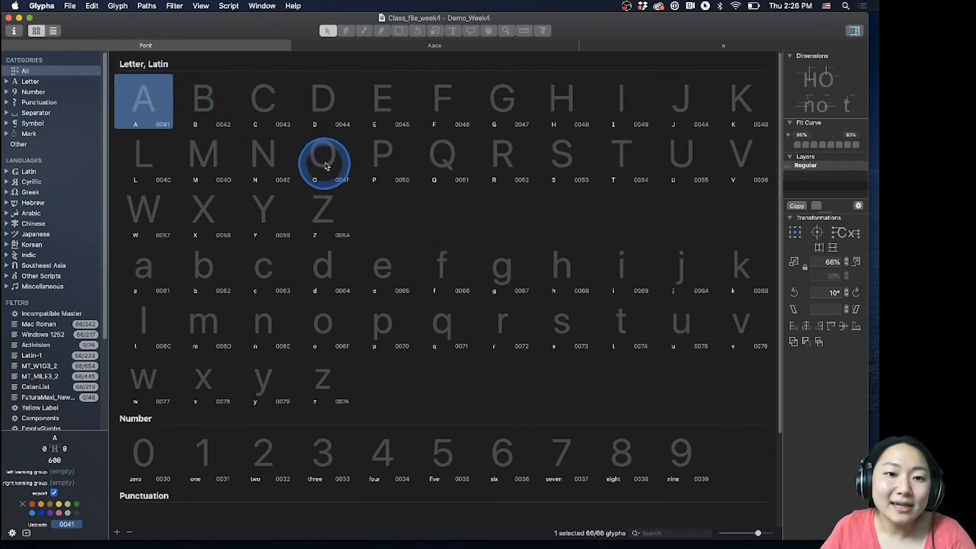
left_click(449, 155, "shift")
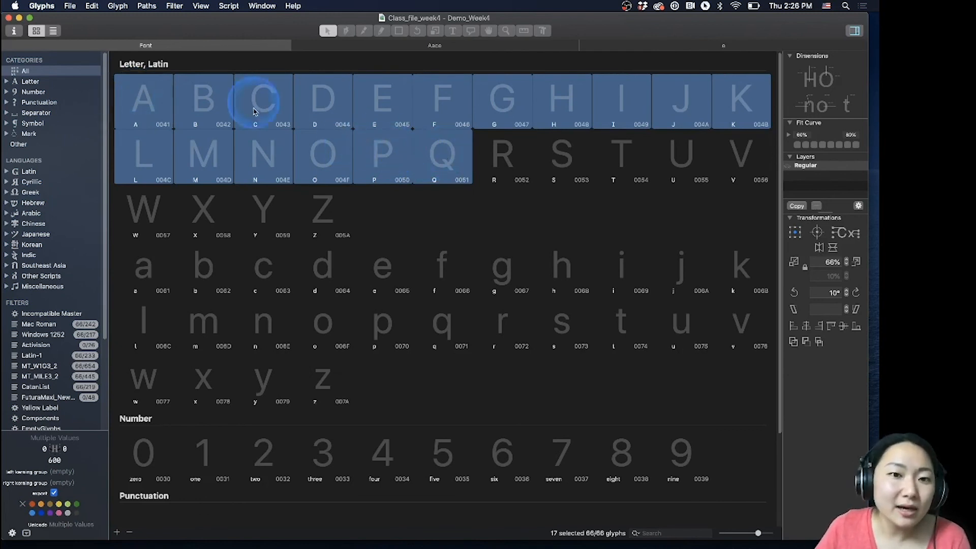
double_click(384, 103)
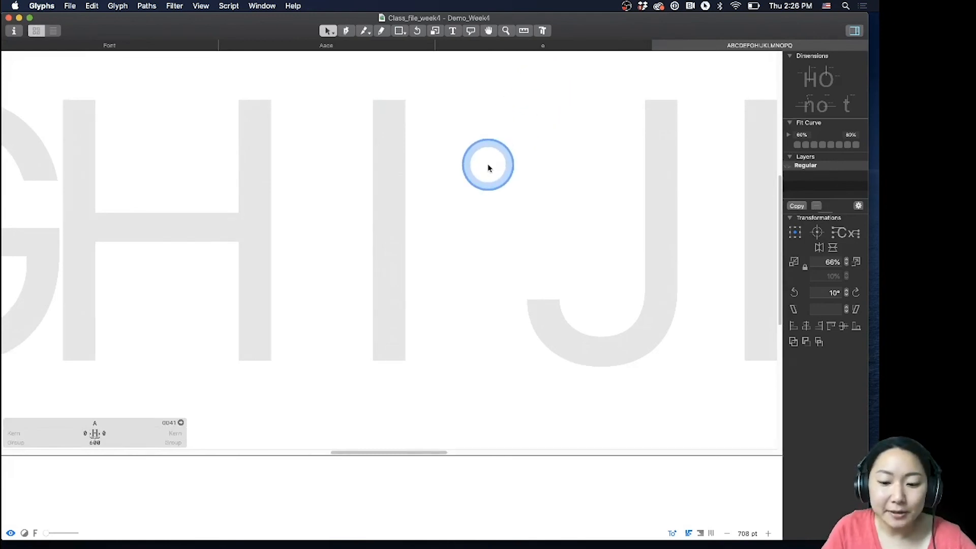
key("super+minus")
key("super+minus")
key("super+minus")
key("super+minus")
key("super+minus")
key("super+minus")
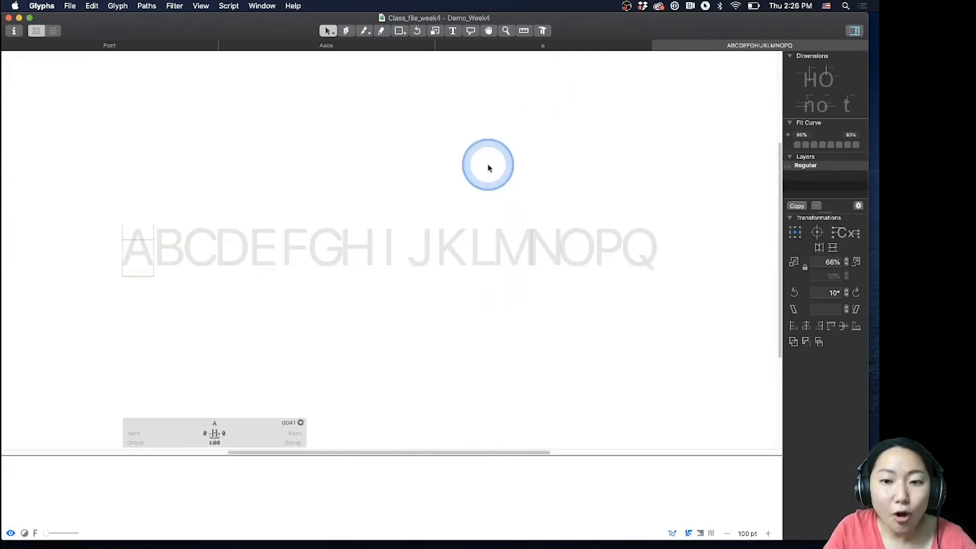